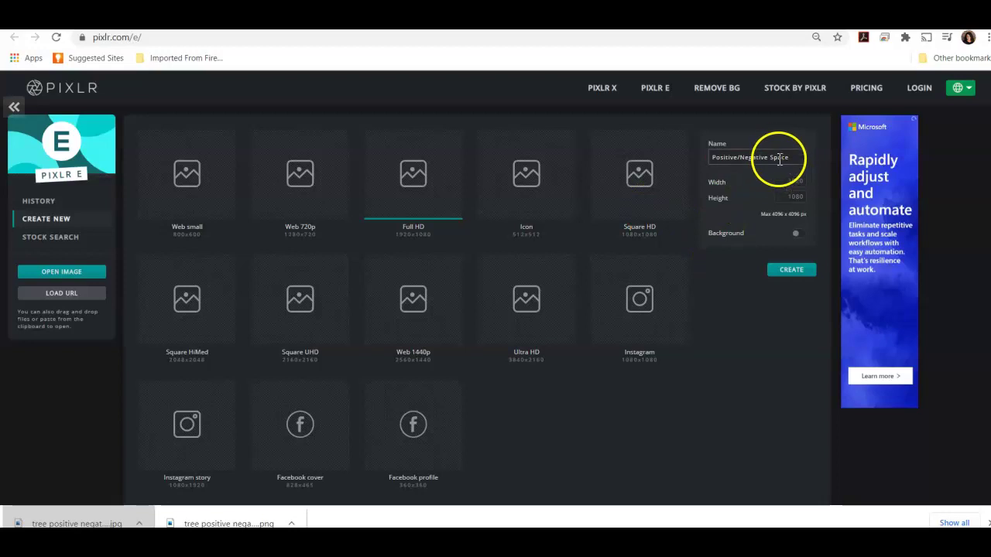
# Create the blank 1920×1080 canvas named 'Positive/Negative Space'.
pyautogui.click(784, 271)
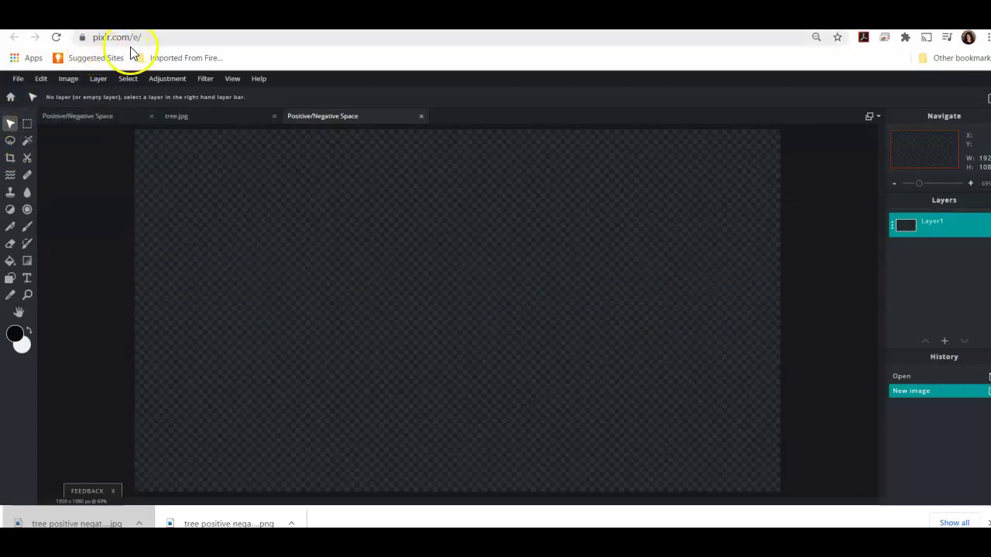
# Open the image file tree positive negative.jpg.
pyautogui.click(17, 81)
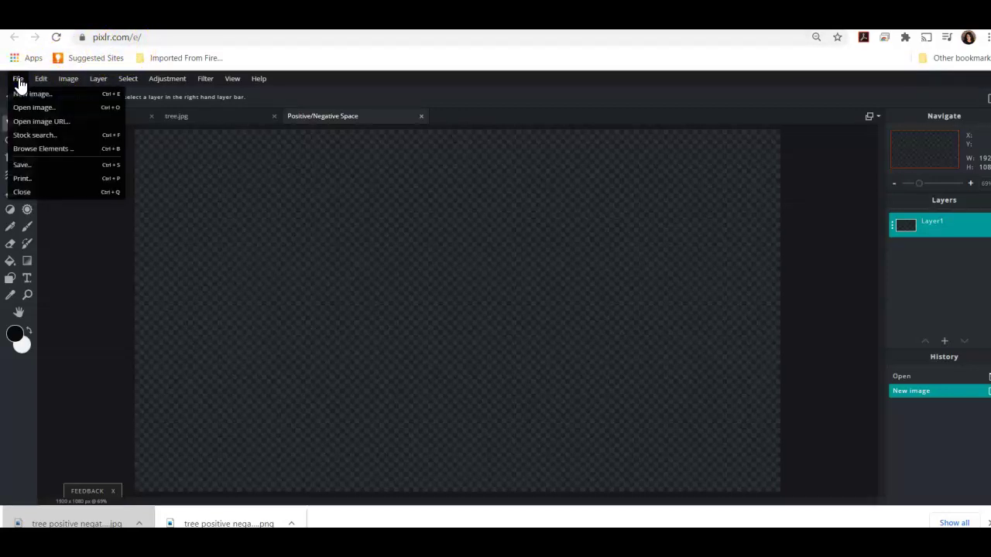
pyautogui.click(24, 109)
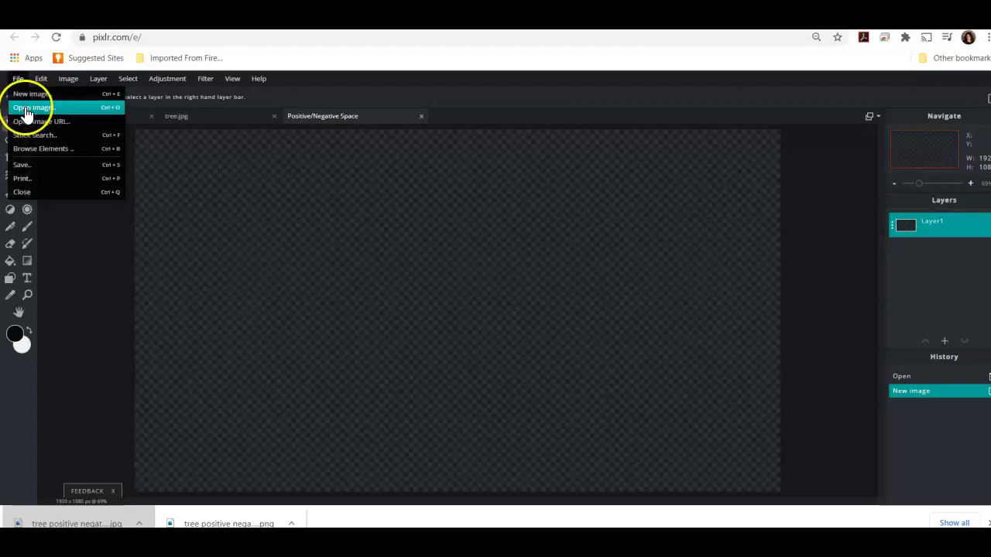
pyautogui.click(177, 266)
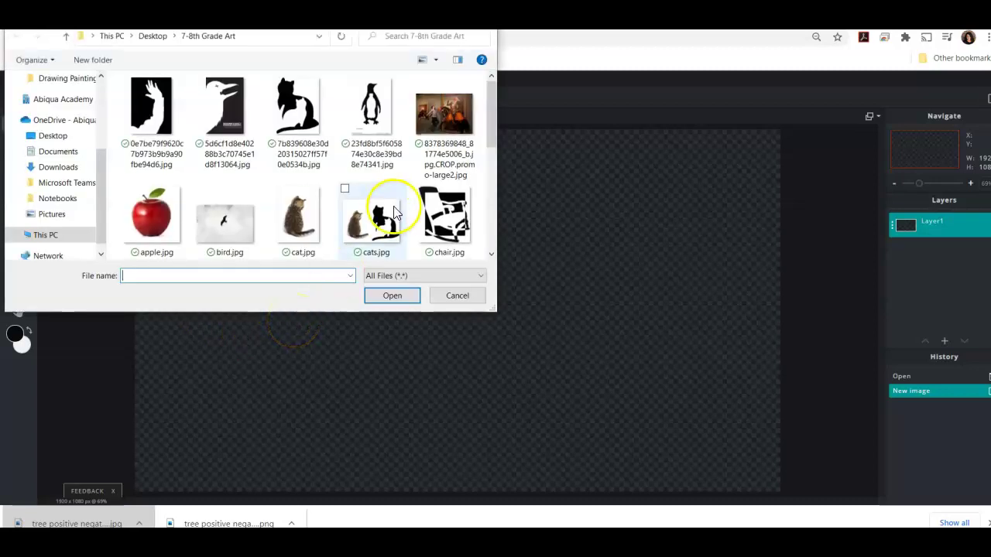
pyautogui.scroll(-3, 393, 224)
pyautogui.scroll(-1, 418, 195)
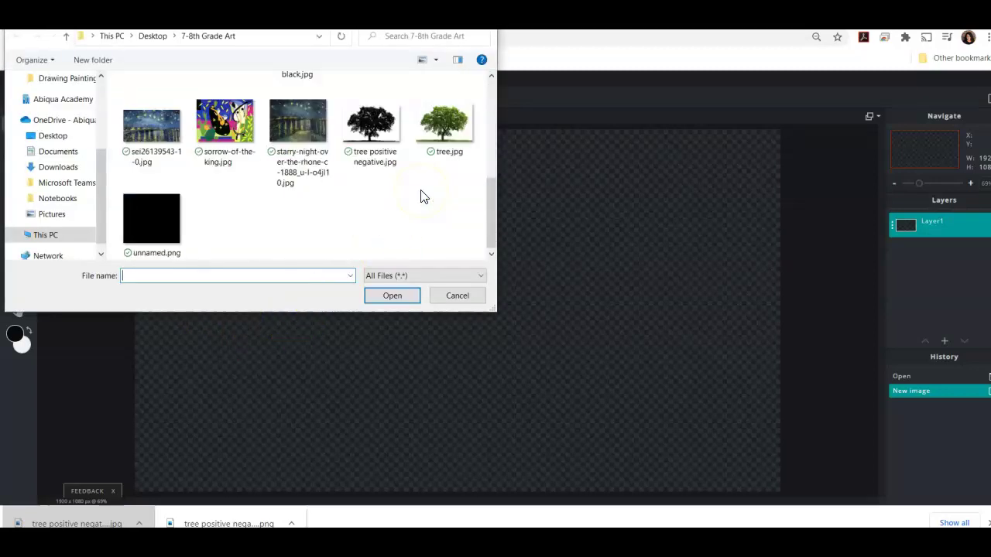
pyautogui.click(376, 128)
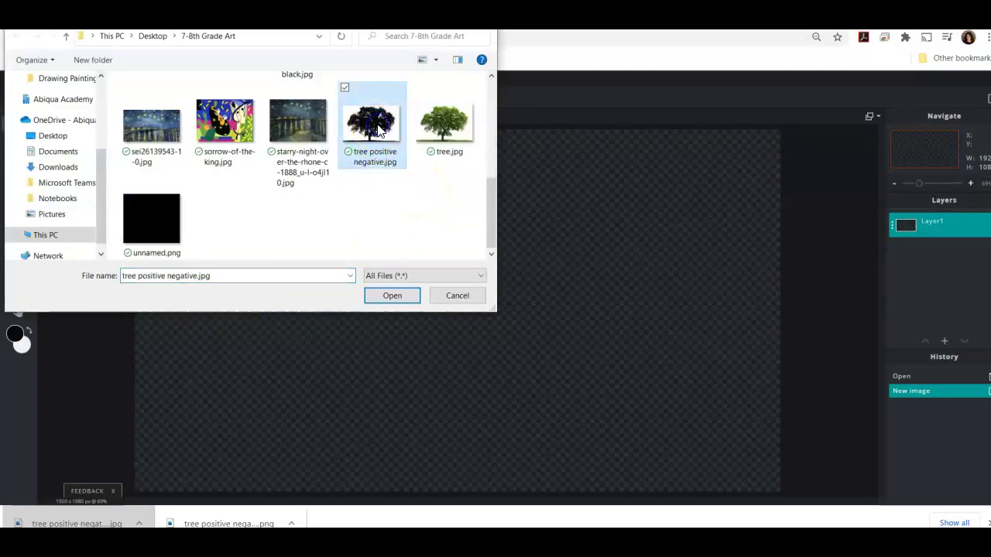
pyautogui.click(394, 295)
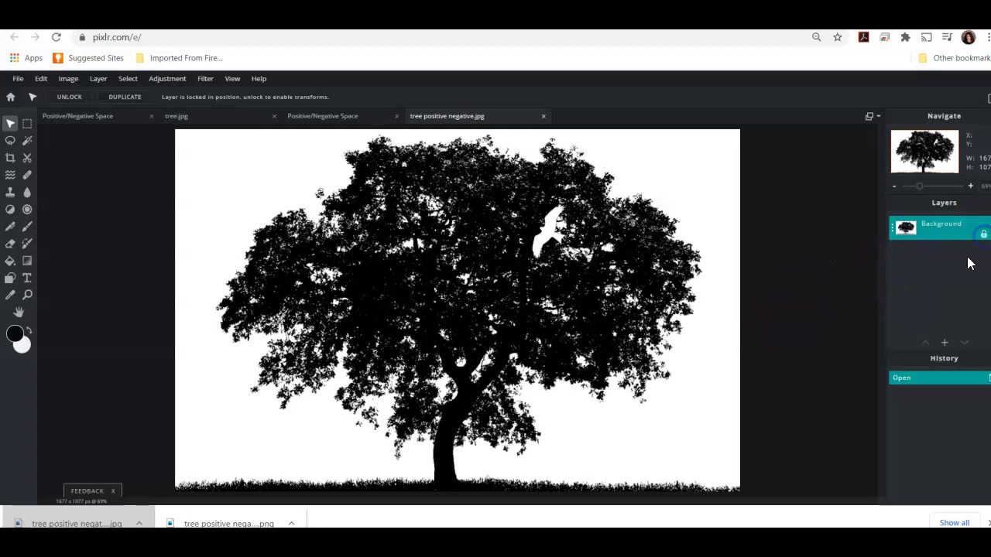
# Unlock the tree's Background layer and invert it twice, ending back at black on white.
pyautogui.click(983, 234)
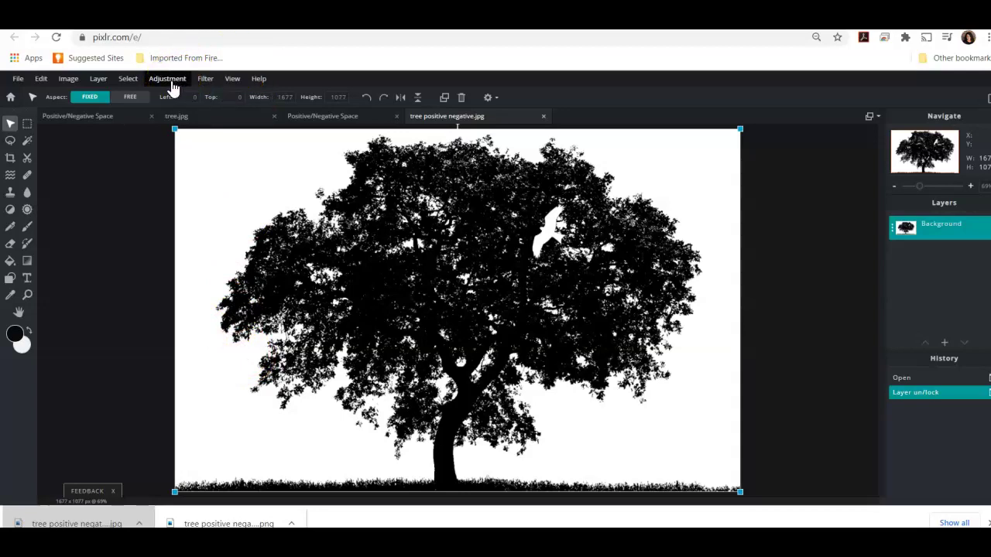
pyautogui.click(170, 79)
pyautogui.click(180, 294)
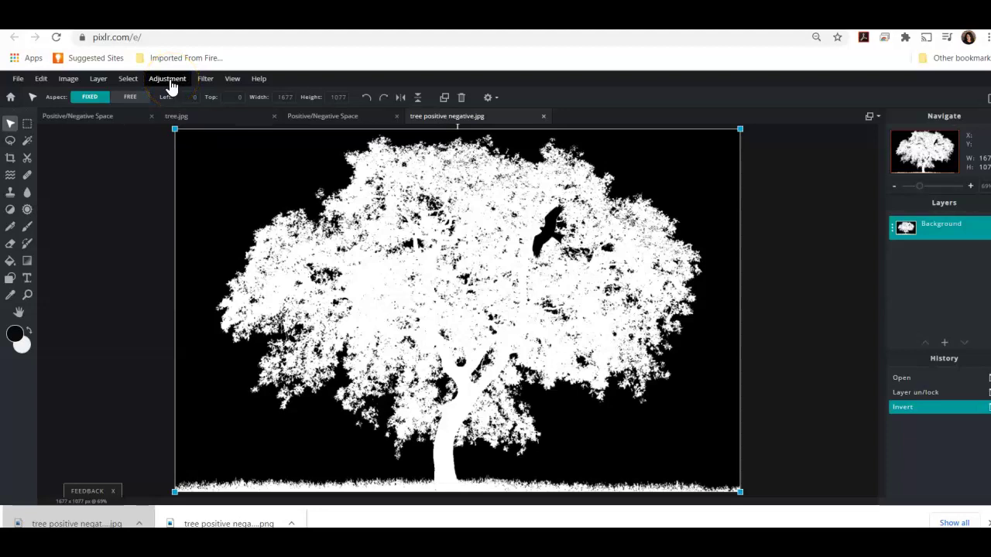
pyautogui.click(168, 78)
pyautogui.click(172, 295)
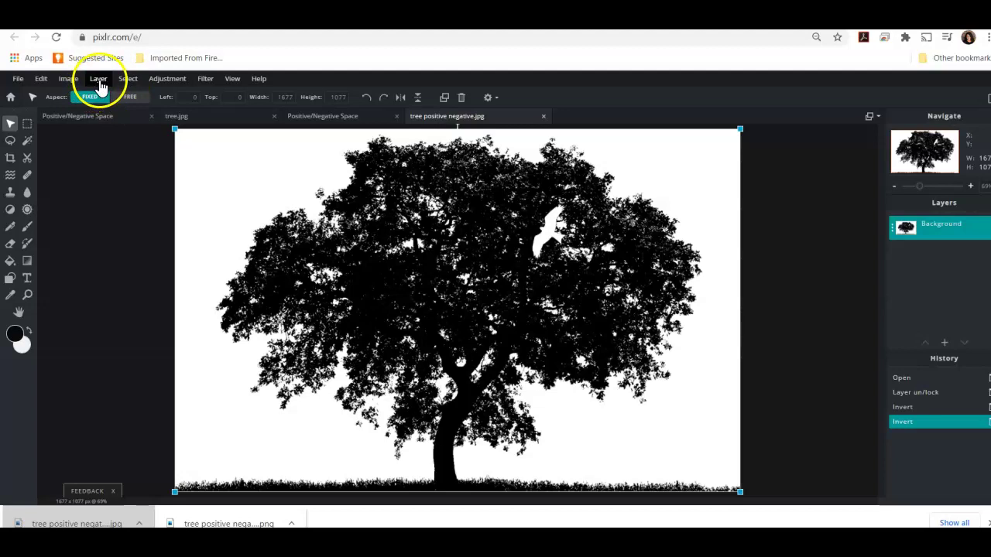
# Add bird.jpg as a new layer above the tree image.
pyautogui.click(99, 80)
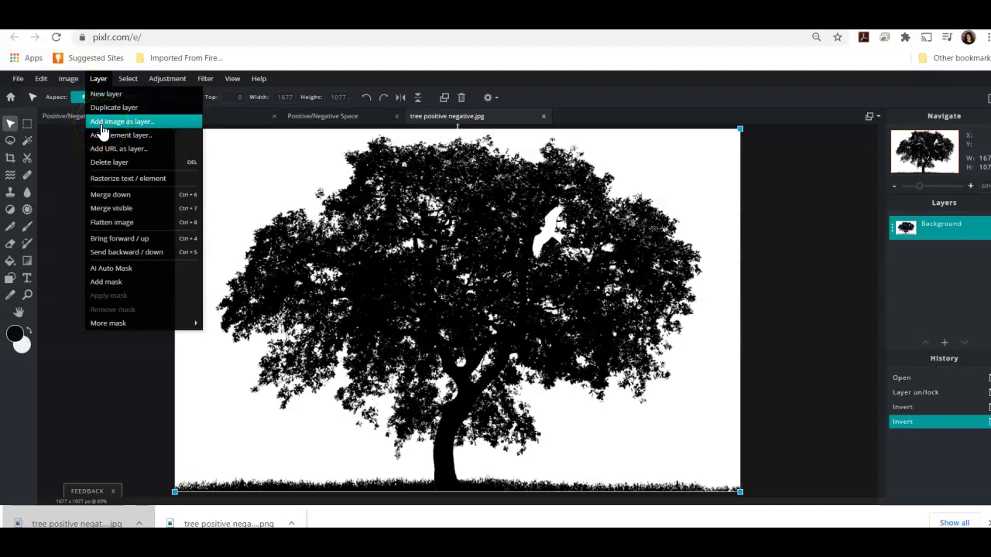
pyautogui.click(101, 124)
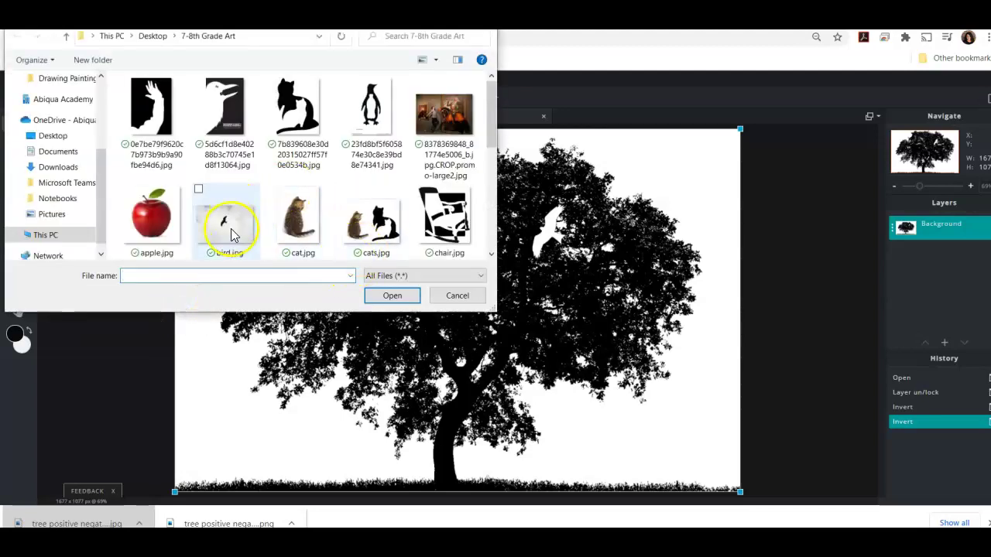
pyautogui.click(205, 226)
pyautogui.click(396, 298)
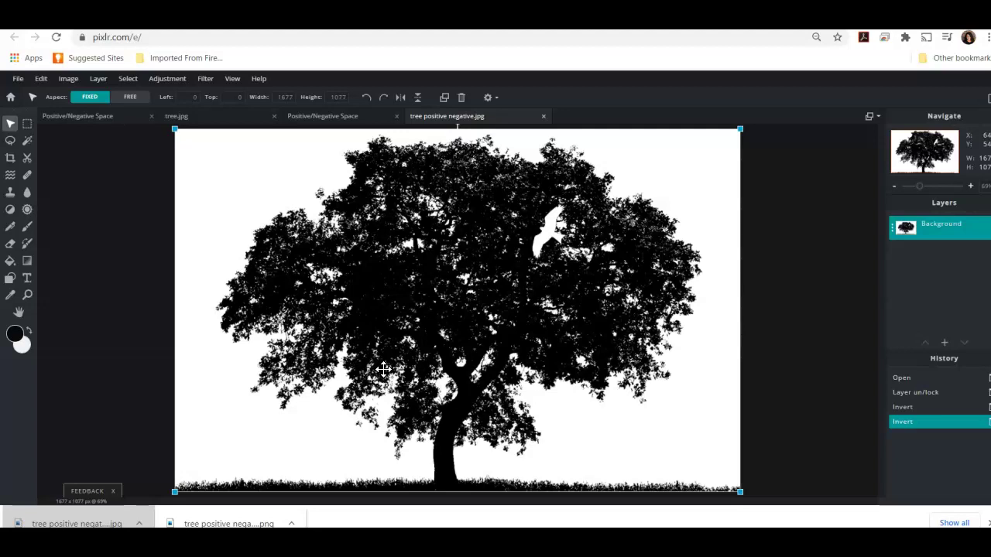
pyautogui.click(90, 525)
# Zoom out and move the oversized bird photo toward the canvas centre.
pyautogui.moveTo(456, 128); pyautogui.dragTo(380, 420)
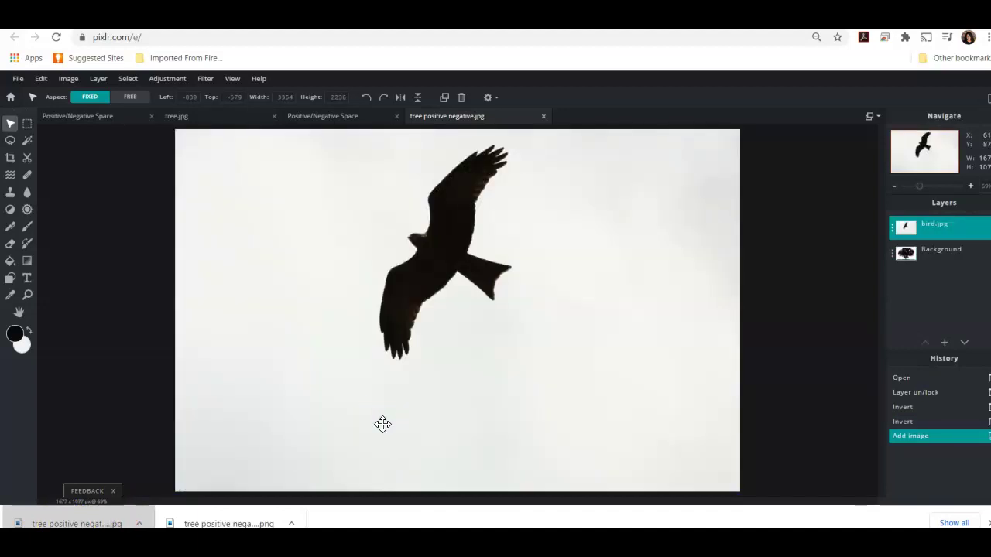
pyautogui.moveTo(919, 276); pyautogui.dragTo(349, 262)
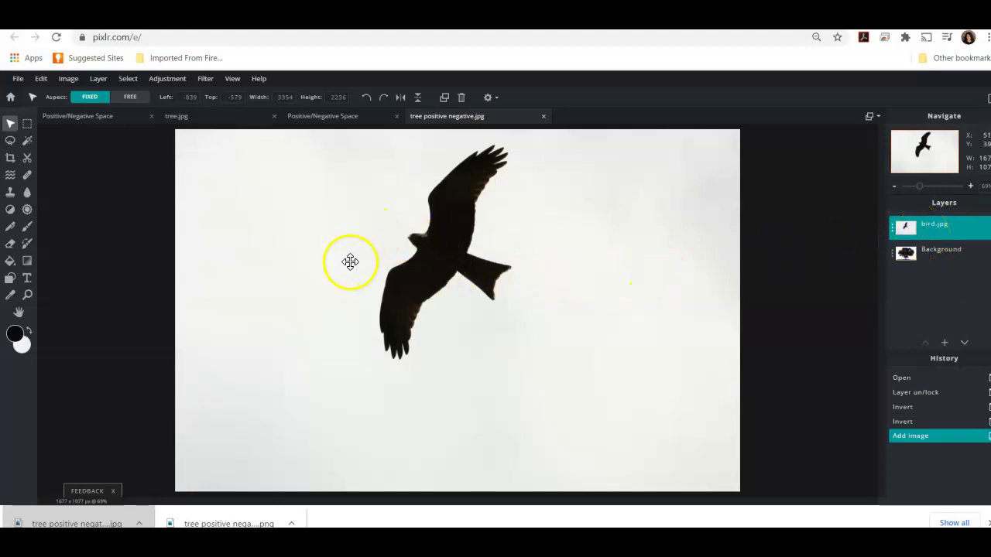
pyautogui.moveTo(312, 212); pyautogui.dragTo(481, 125)
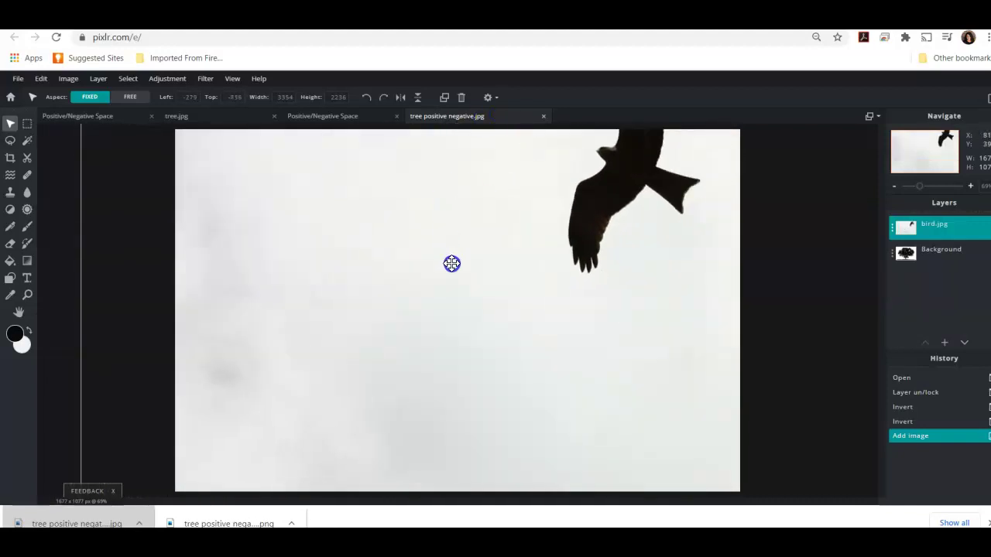
pyautogui.moveTo(919, 187); pyautogui.dragTo(912, 194)
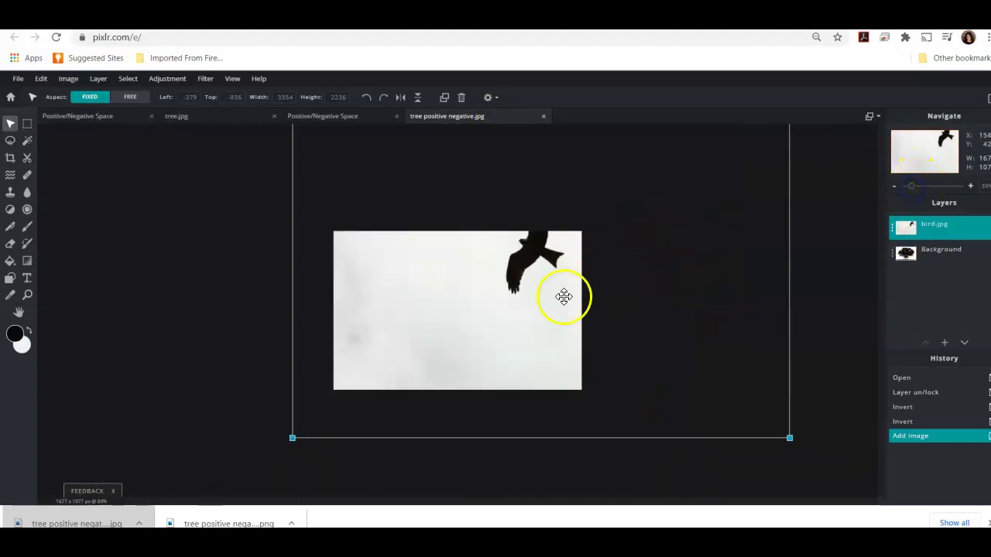
pyautogui.moveTo(412, 339); pyautogui.dragTo(332, 403)
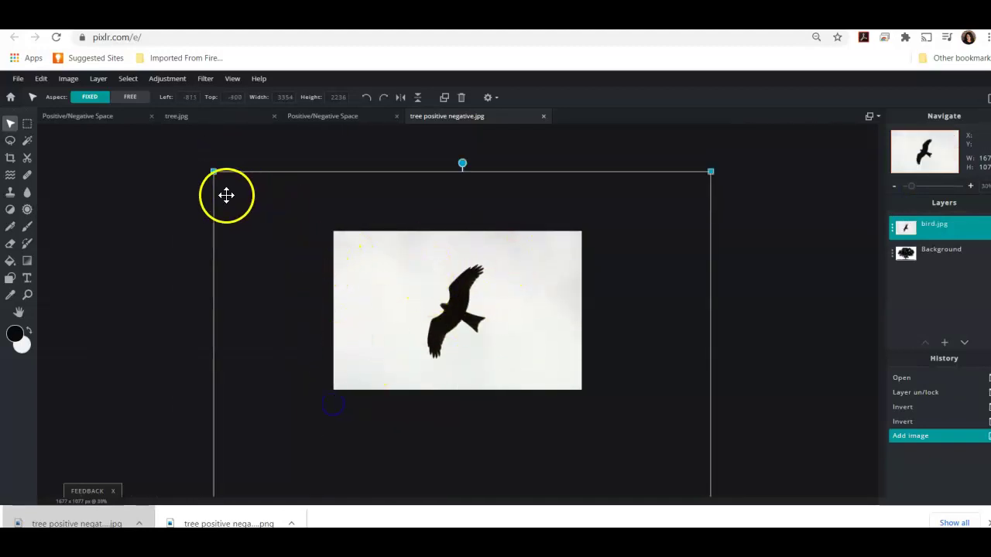
# Shrink the bird photo to about 1133×755 and centre it over the tree.
pyautogui.moveTo(212, 171); pyautogui.dragTo(308, 223)
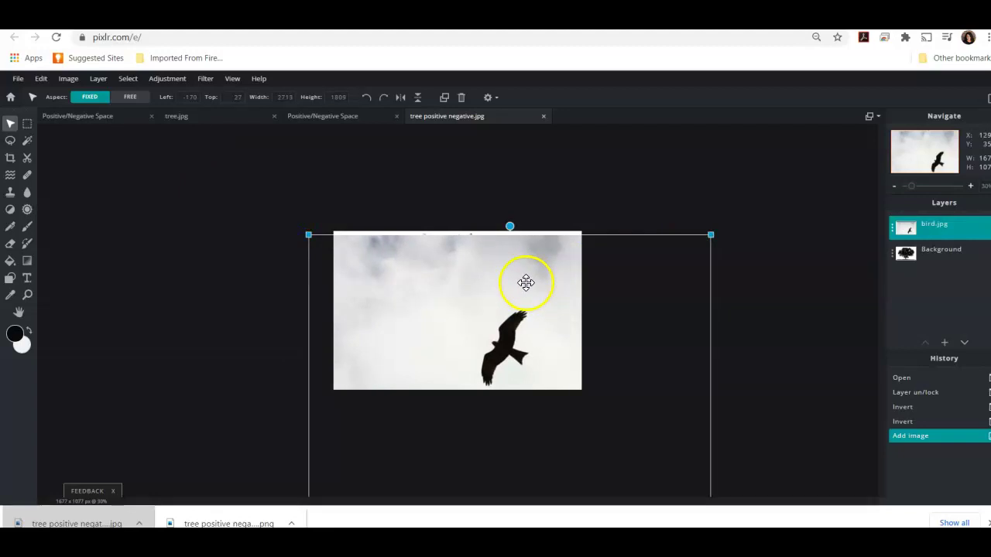
pyautogui.moveTo(526, 282); pyautogui.dragTo(488, 246)
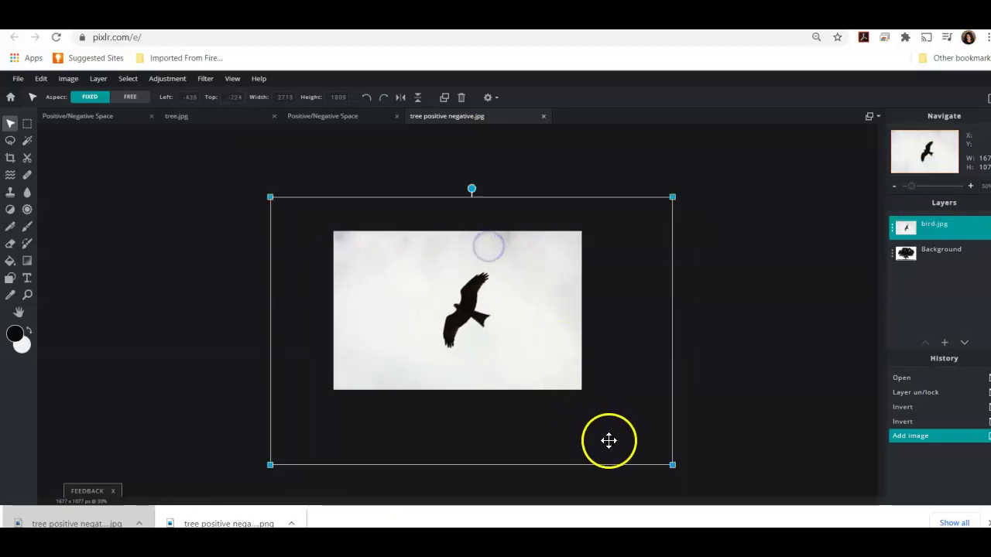
pyautogui.moveTo(672, 466); pyautogui.dragTo(580, 426)
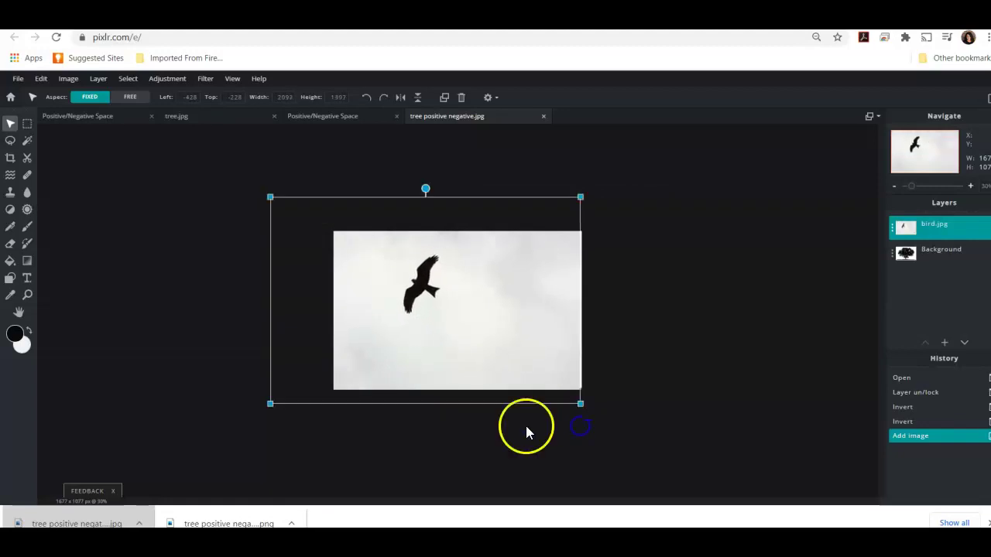
pyautogui.moveTo(270, 403); pyautogui.dragTo(325, 366)
pyautogui.moveTo(325, 197); pyautogui.dragTo(341, 232)
pyautogui.moveTo(460, 278); pyautogui.dragTo(442, 303)
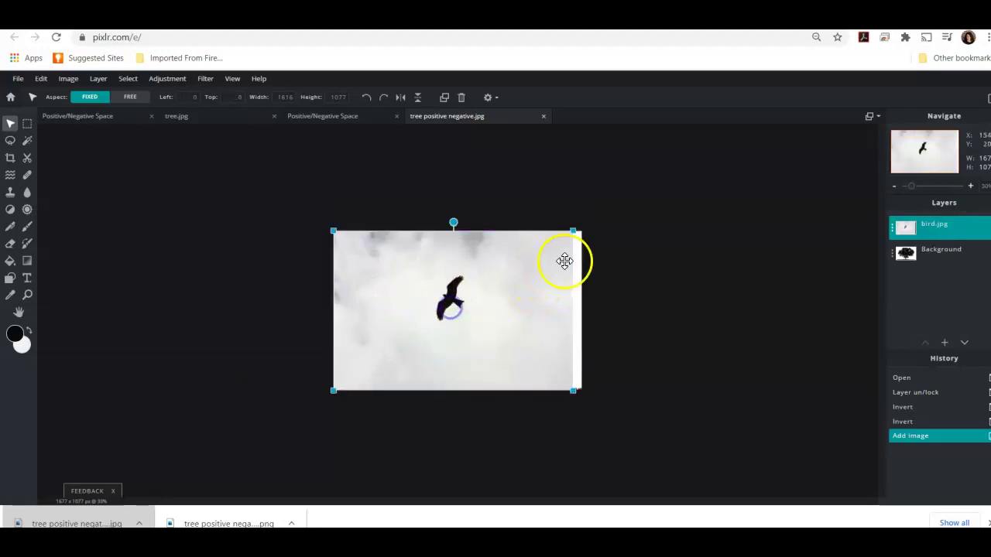
pyautogui.moveTo(574, 230); pyautogui.dragTo(504, 270)
pyautogui.moveTo(446, 294); pyautogui.dragTo(481, 288)
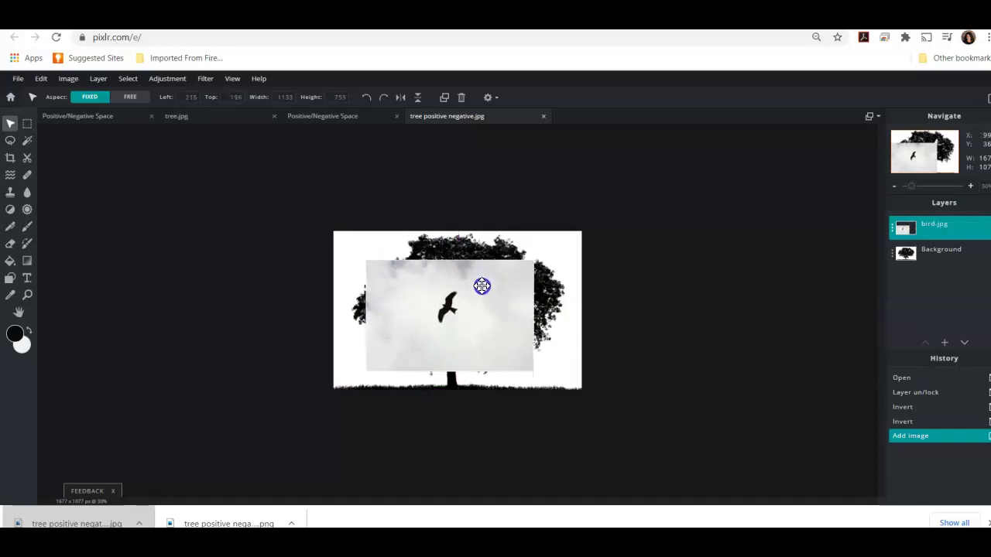
pyautogui.click(404, 312)
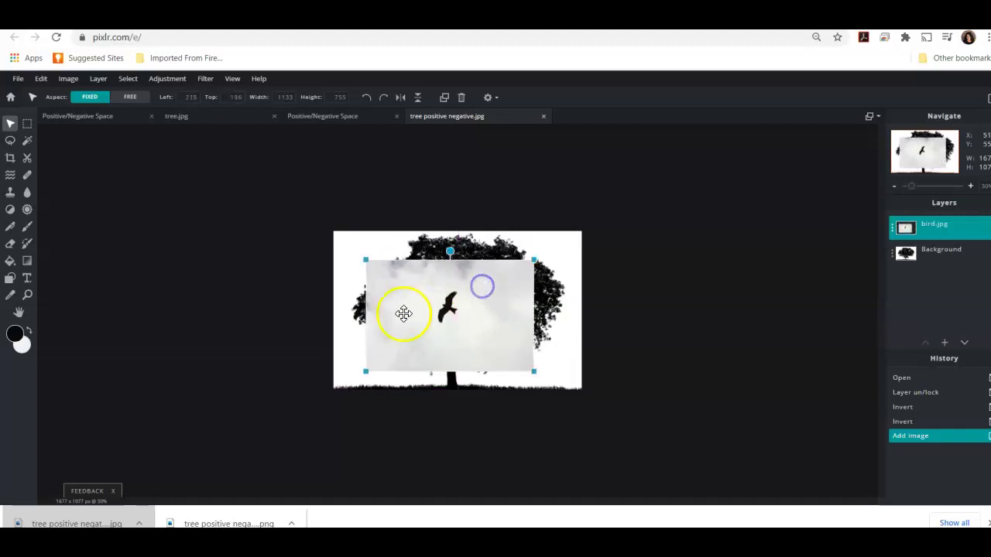
pyautogui.click(10, 157)
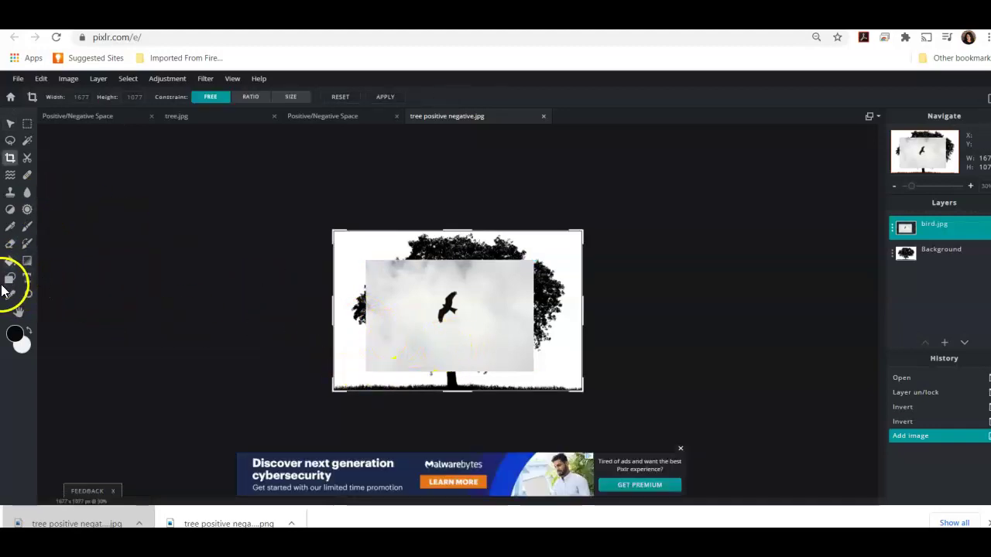
pyautogui.click(41, 79)
pyautogui.click(43, 94)
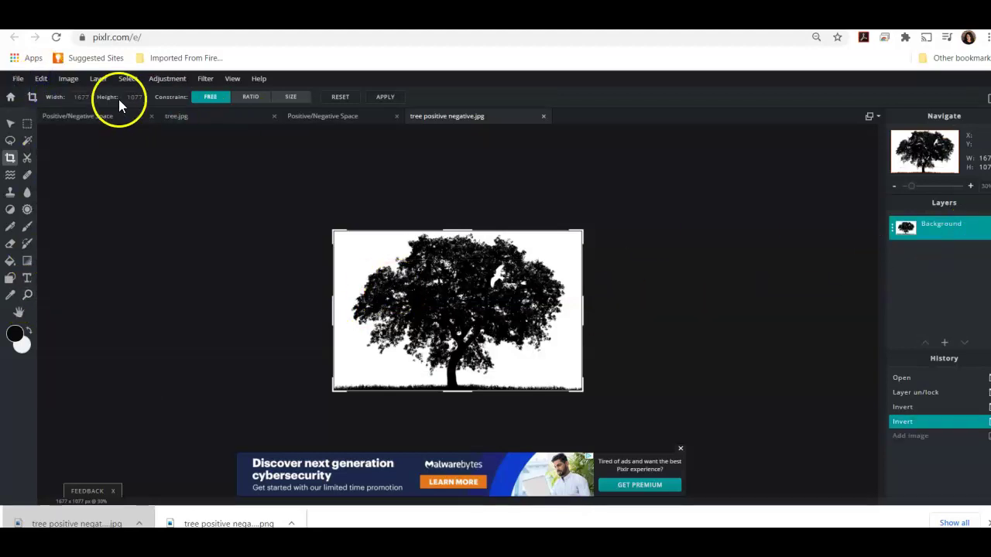
pyautogui.click(40, 80)
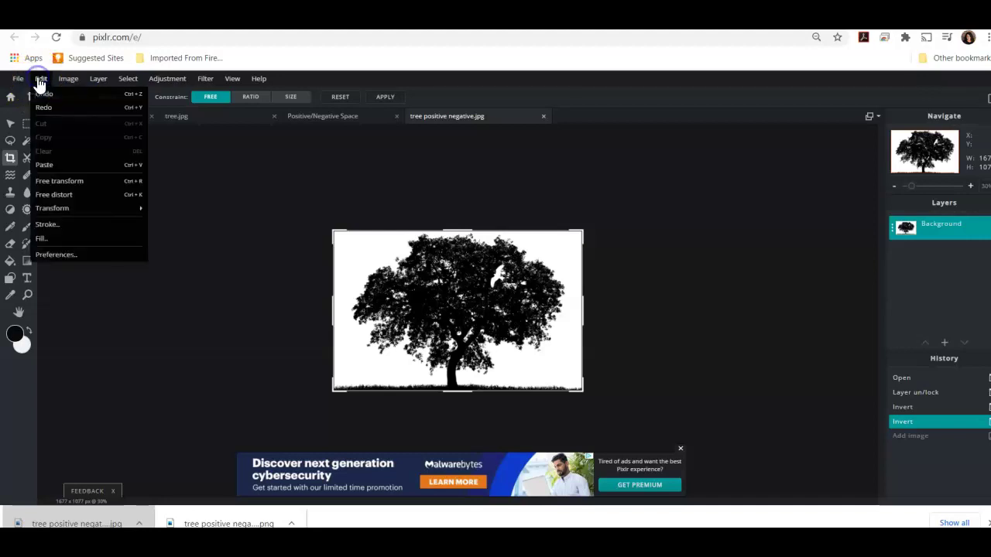
pyautogui.click(38, 106)
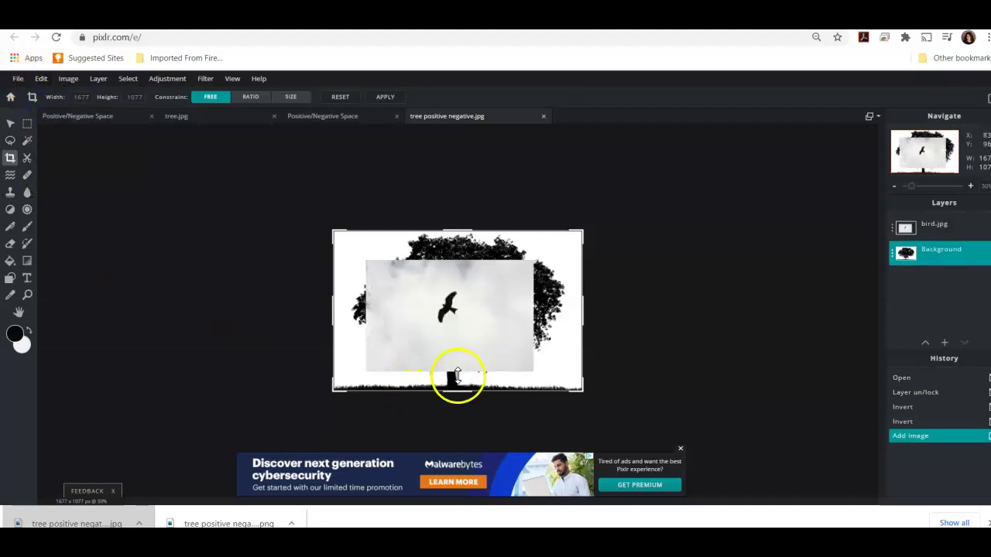
pyautogui.click(931, 225)
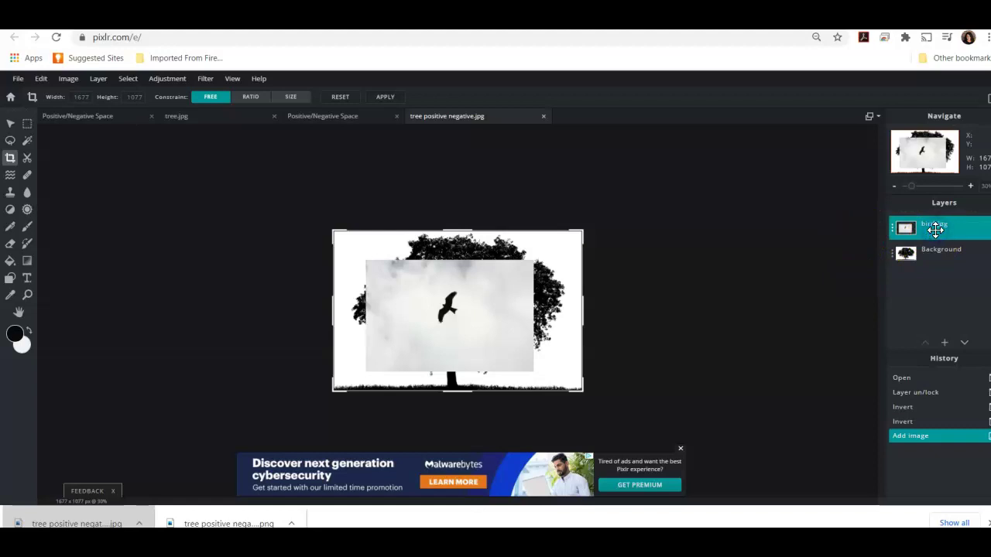
# Erase the bird photo's left, bottom and outer edges into a soft patch, zoomed to about 134%.
pyautogui.moveTo(957, 227); pyautogui.dragTo(974, 231)
pyautogui.click(468, 319)
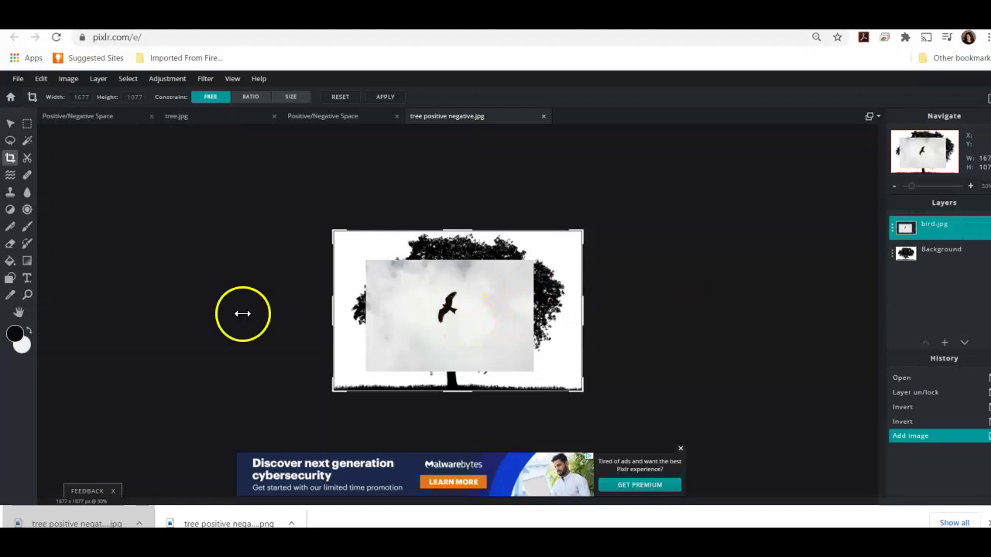
pyautogui.click(9, 244)
pyautogui.click(373, 280)
pyautogui.moveTo(386, 269)
pyautogui.mouseDown()
pyautogui.moveTo(377, 338)
pyautogui.moveTo(387, 361)
pyautogui.moveTo(411, 357)
pyautogui.moveTo(405, 281)
pyautogui.mouseUp()
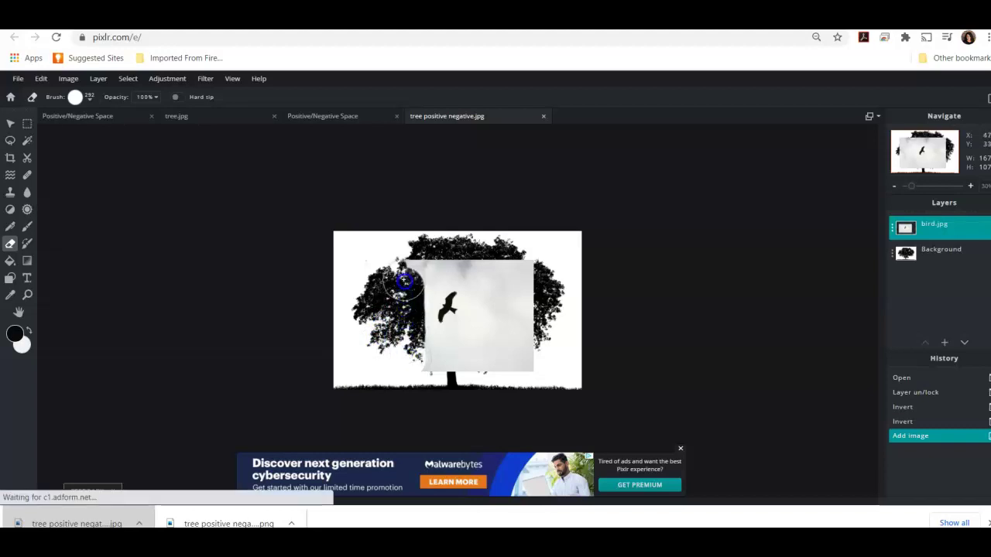
pyautogui.moveTo(408, 379)
pyautogui.mouseDown()
pyautogui.moveTo(504, 364)
pyautogui.moveTo(530, 313)
pyautogui.moveTo(524, 260)
pyautogui.moveTo(461, 247)
pyautogui.moveTo(419, 262)
pyautogui.moveTo(473, 256)
pyautogui.moveTo(497, 283)
pyautogui.moveTo(496, 333)
pyautogui.moveTo(472, 355)
pyautogui.moveTo(412, 358)
pyautogui.mouseUp()
pyautogui.moveTo(404, 307)
pyautogui.mouseDown()
pyautogui.moveTo(420, 268)
pyautogui.moveTo(471, 258)
pyautogui.moveTo(493, 328)
pyautogui.mouseUp()
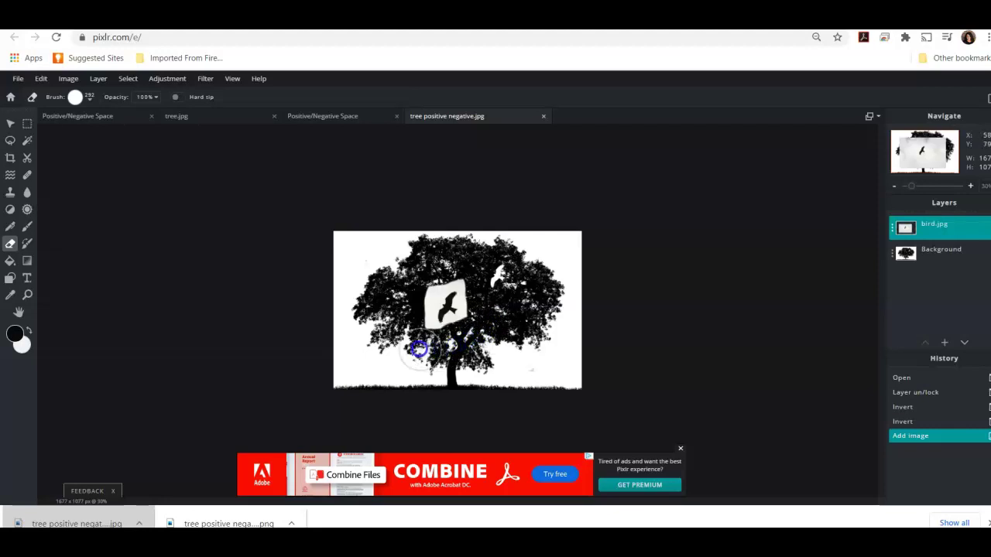
pyautogui.moveTo(417, 338); pyautogui.dragTo(412, 336)
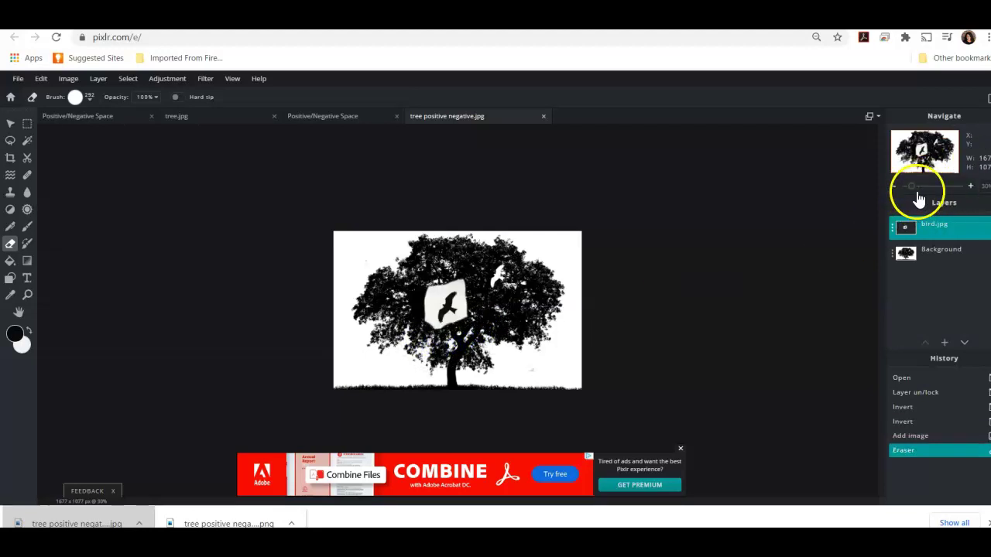
pyautogui.moveTo(914, 190); pyautogui.dragTo(932, 208)
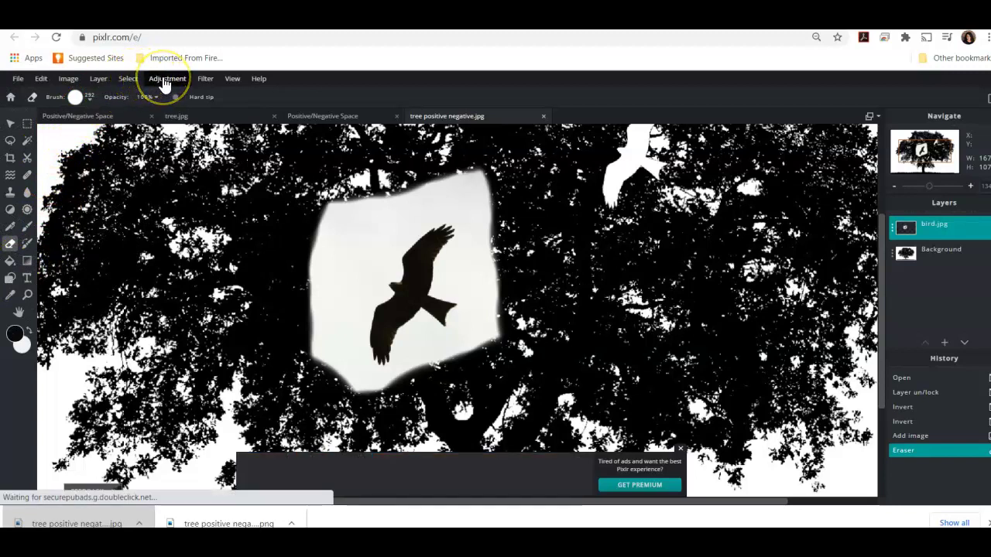
# Apply a Threshold adjustment so the bird patch turns pure black.
pyautogui.click(164, 80)
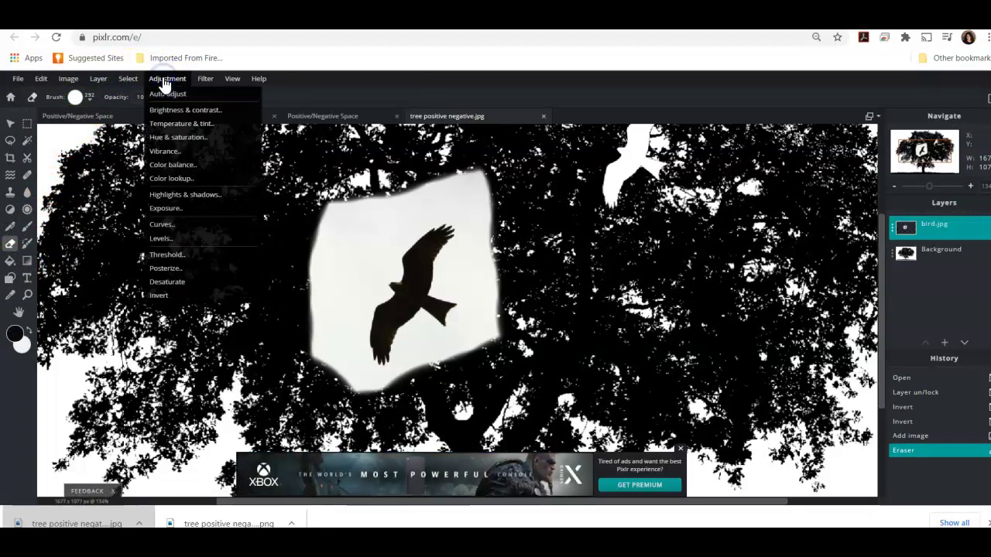
pyautogui.click(175, 81)
pyautogui.click(176, 79)
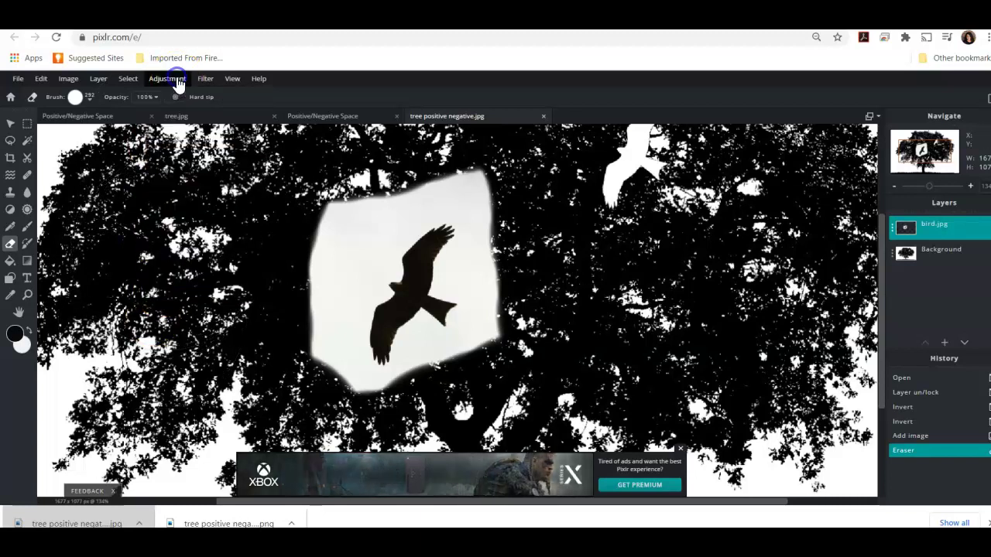
pyautogui.click(177, 78)
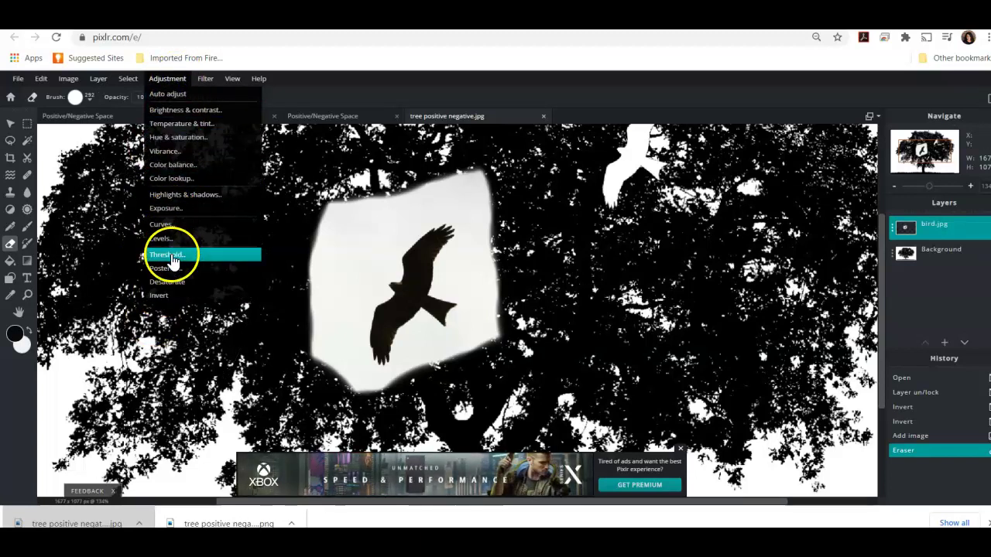
pyautogui.click(166, 254)
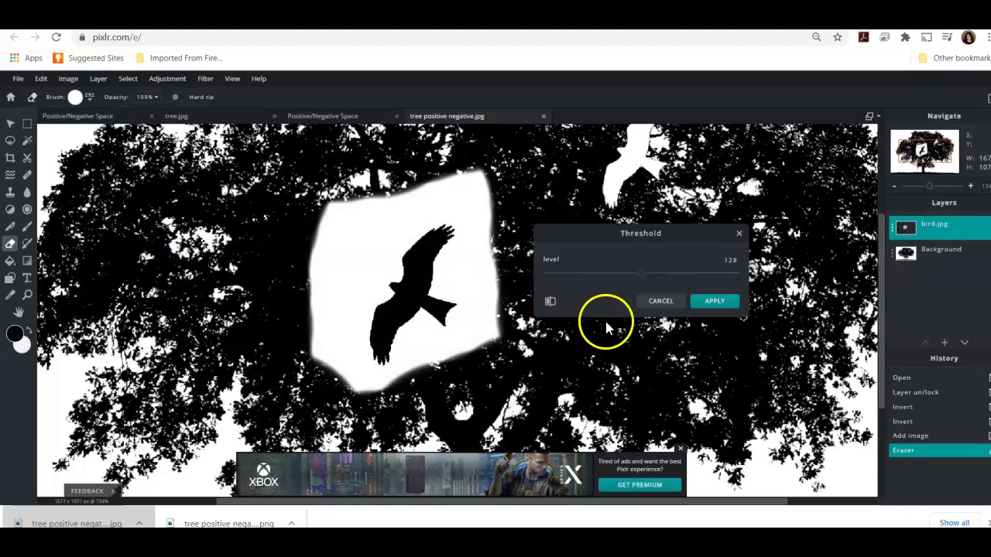
pyautogui.click(712, 302)
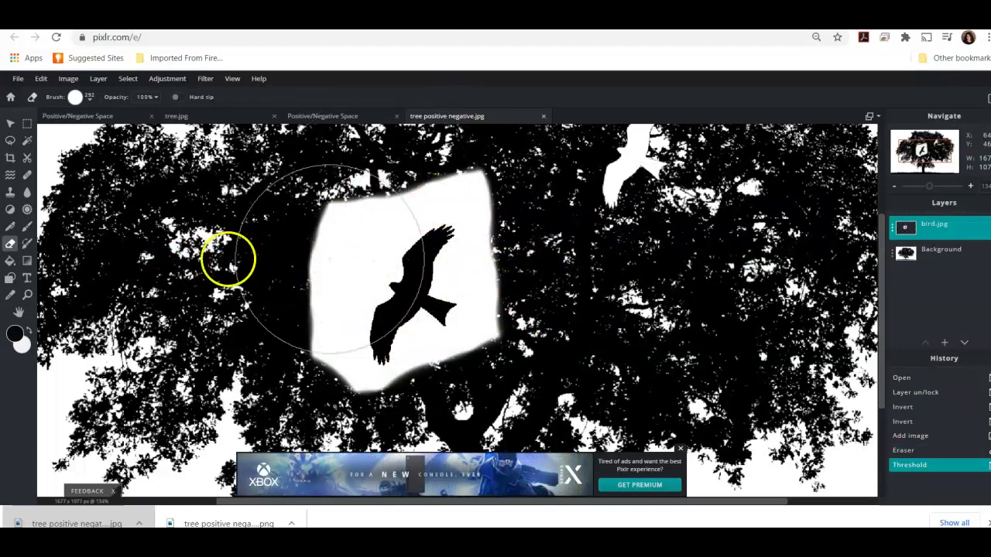
# Magic-wand select and delete the white area around the bird, then erase leftover outline.
pyautogui.click(27, 143)
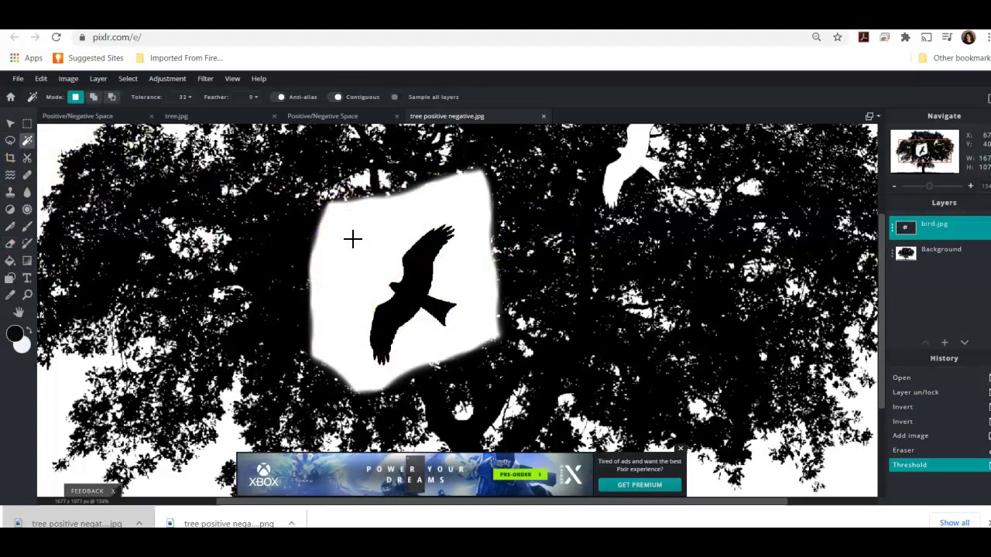
pyautogui.click(361, 261)
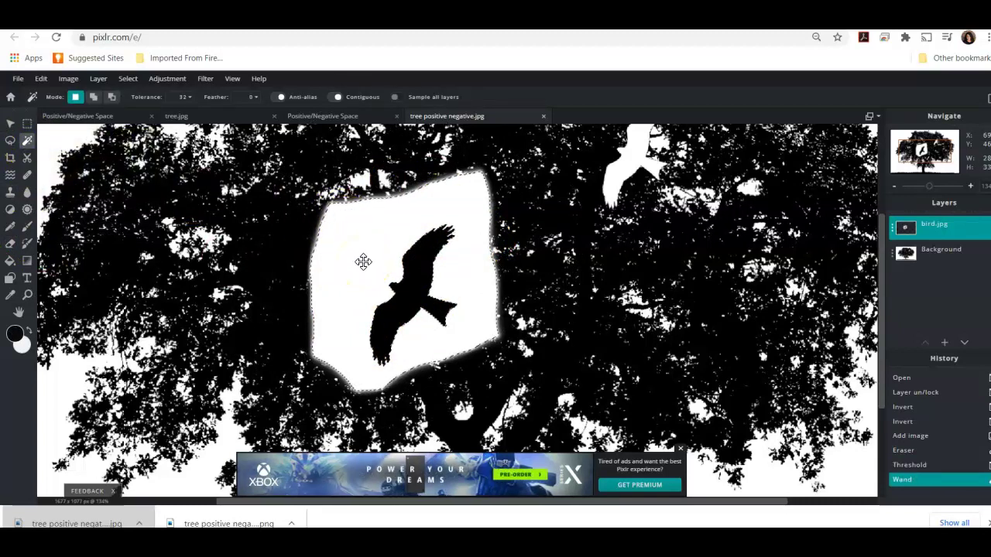
pyautogui.press('Delete')
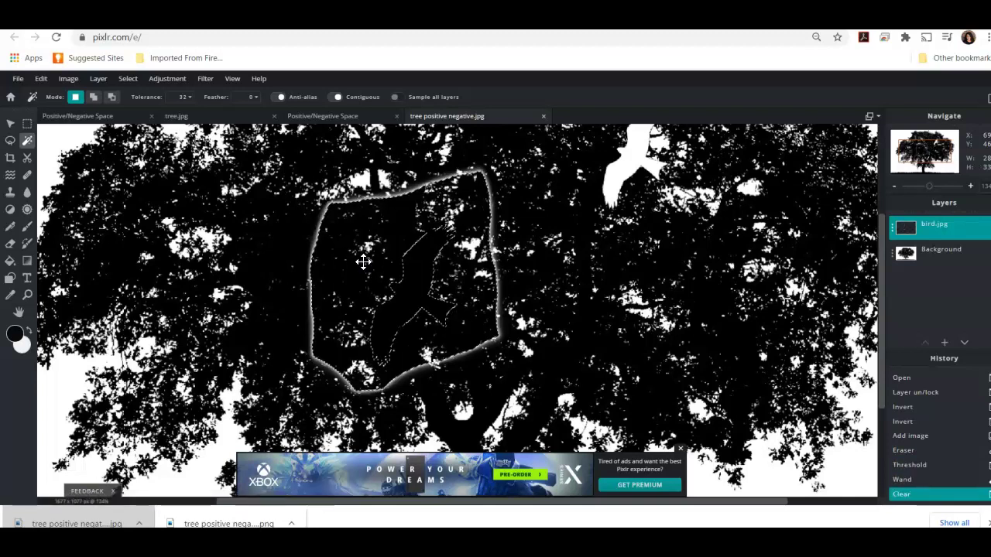
pyautogui.moveTo(456, 252); pyautogui.dragTo(496, 246)
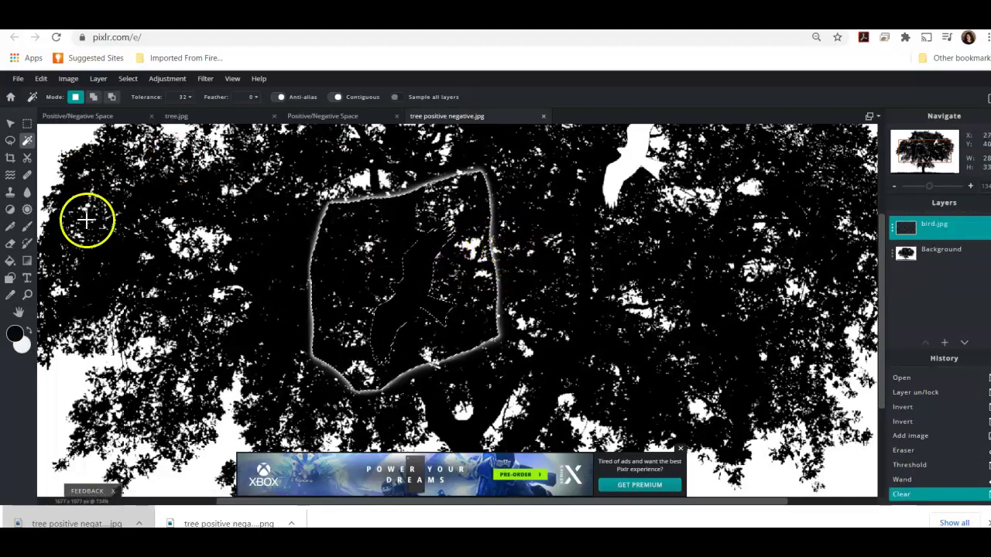
pyautogui.click(10, 262)
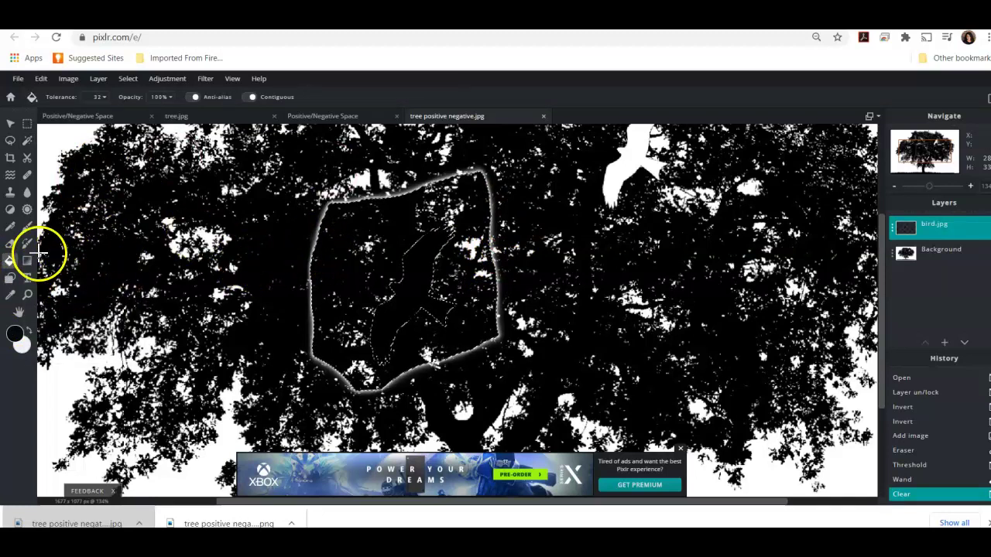
pyautogui.click(12, 245)
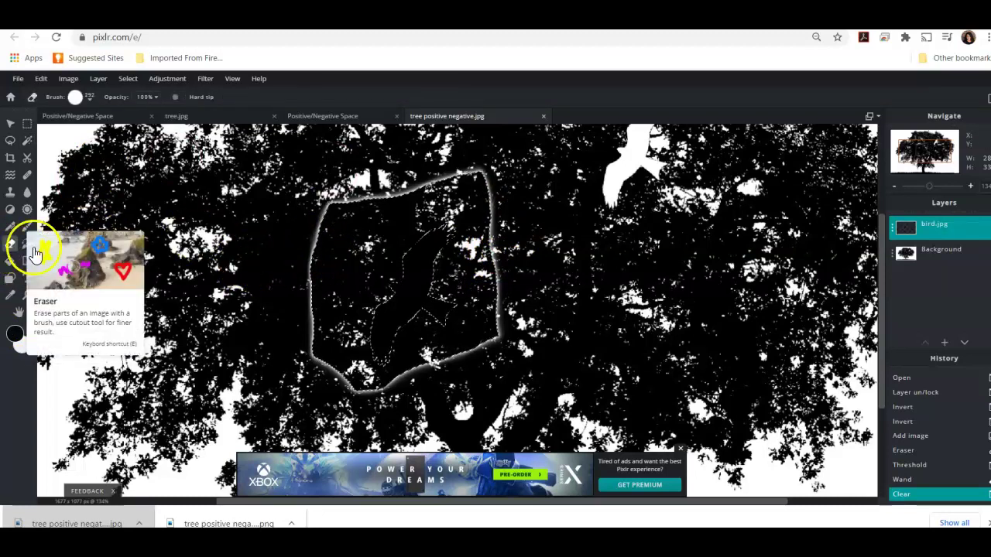
pyautogui.moveTo(279, 233)
pyautogui.mouseDown()
pyautogui.moveTo(248, 250)
pyautogui.moveTo(245, 263)
pyautogui.mouseUp()
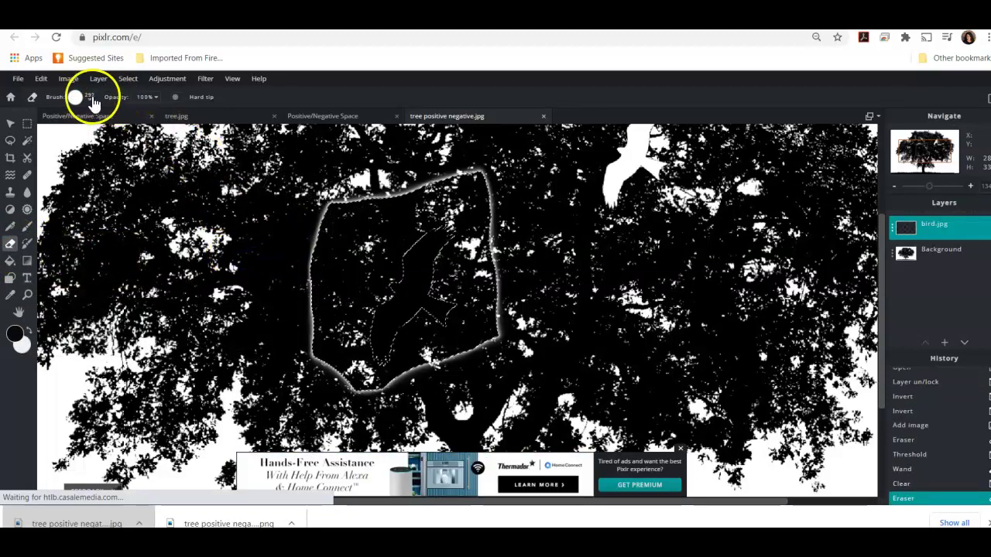
pyautogui.click(91, 99)
# Shrink the eraser brush to about 108 px and erase part of the white fringe.
pyautogui.click(74, 97)
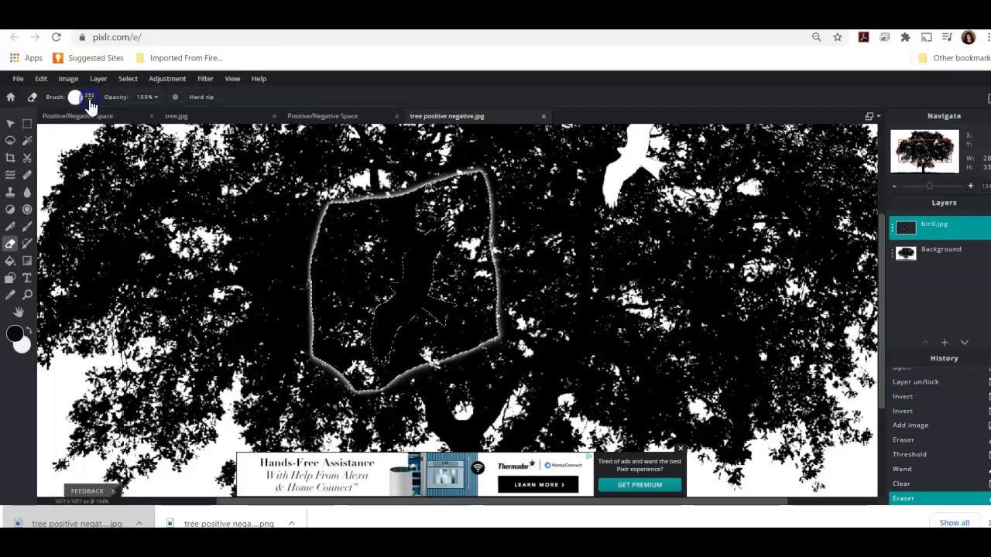
pyautogui.click(91, 101)
pyautogui.moveTo(106, 133); pyautogui.dragTo(86, 136)
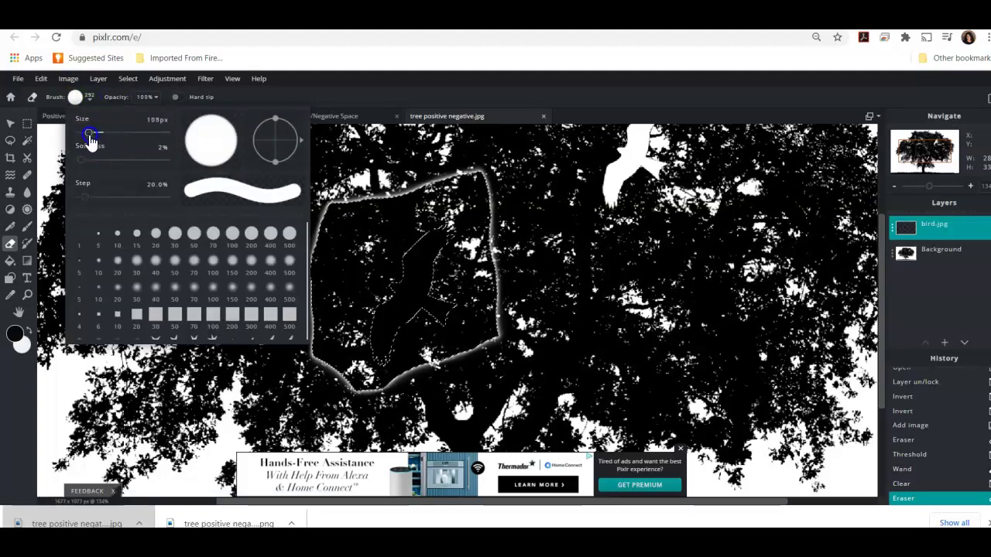
pyautogui.click(380, 177)
pyautogui.moveTo(524, 172); pyautogui.dragTo(509, 166)
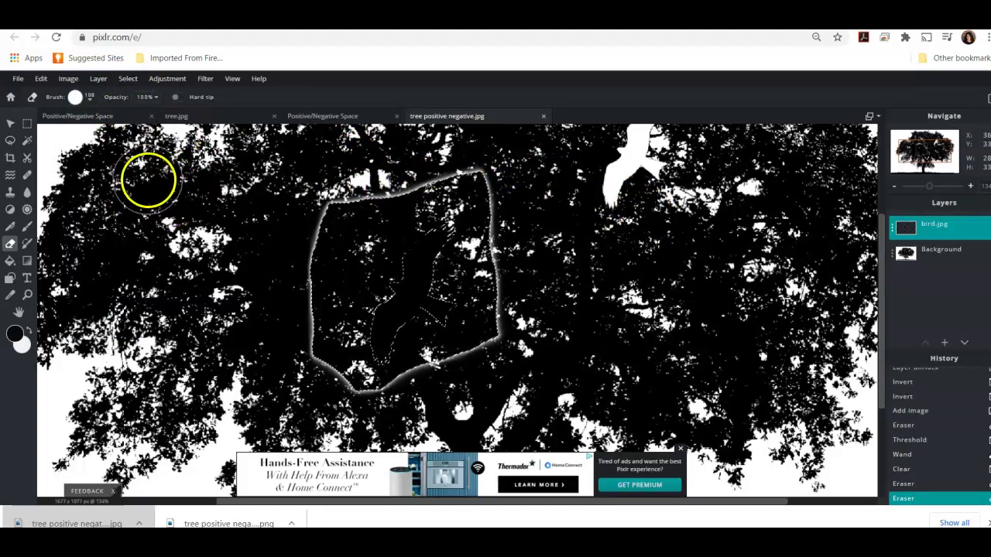
pyautogui.moveTo(291, 213)
pyautogui.mouseDown()
pyautogui.moveTo(288, 224)
pyautogui.moveTo(295, 219)
pyautogui.mouseUp()
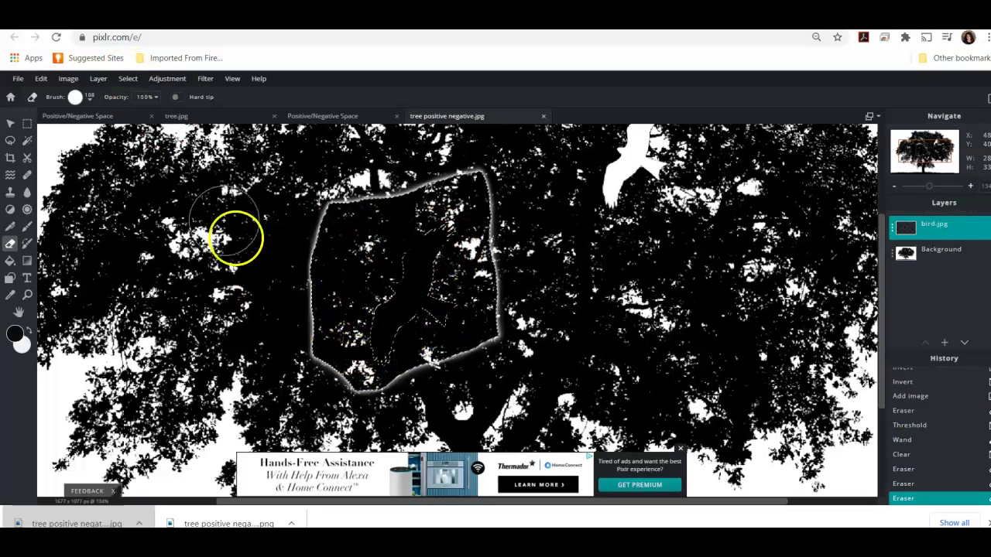
# Deselect, then erase the remaining white outline on all sides of the bird.
pyautogui.click(128, 80)
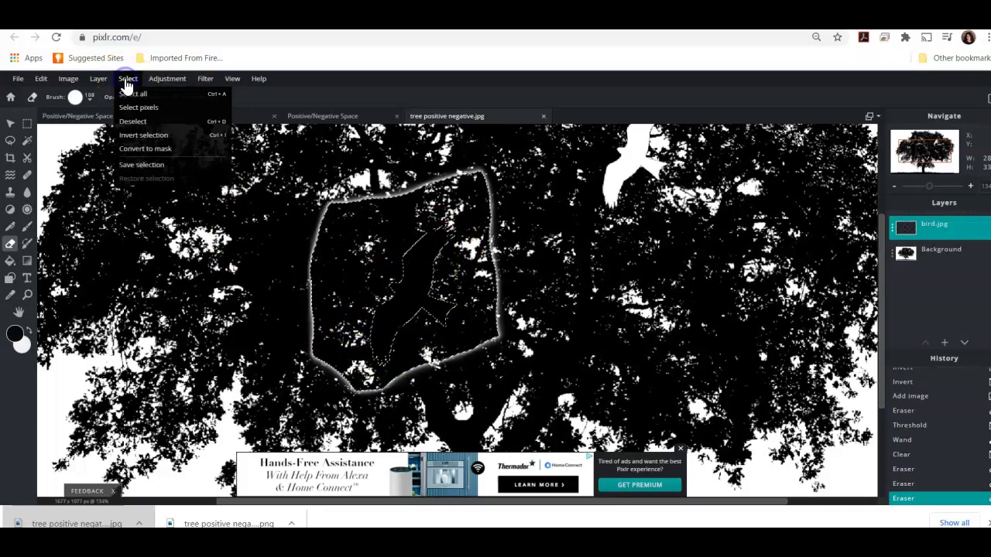
pyautogui.click(128, 121)
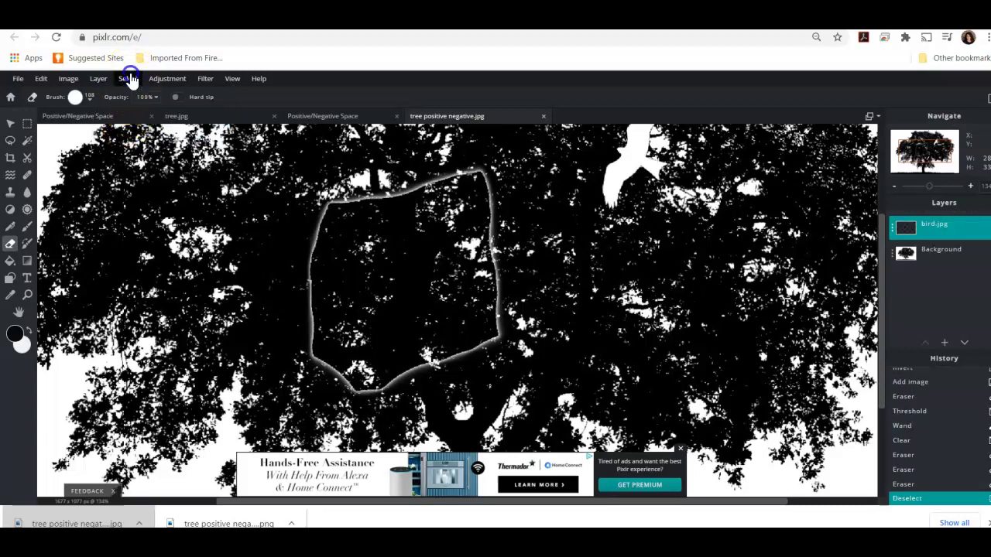
pyautogui.click(128, 78)
pyautogui.click(99, 80)
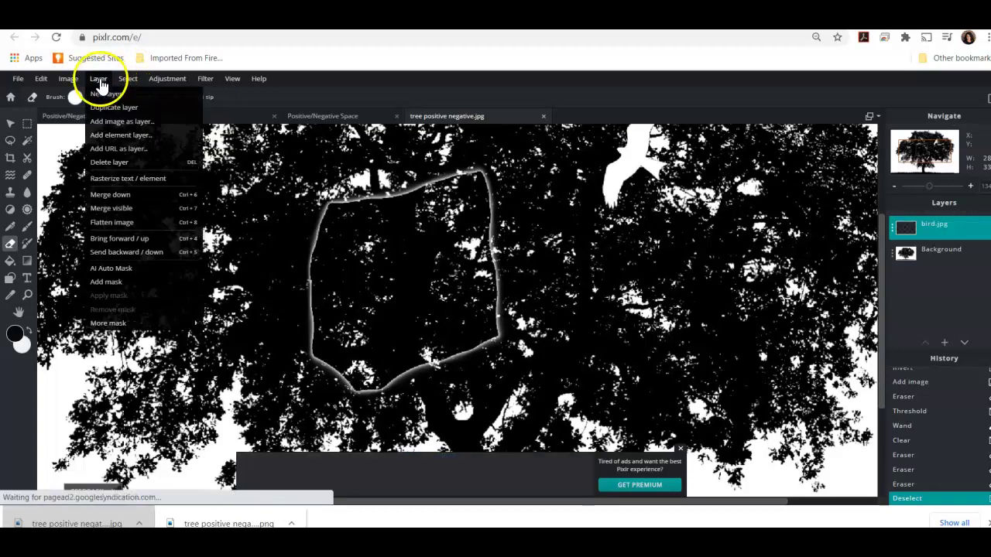
pyautogui.click(99, 332)
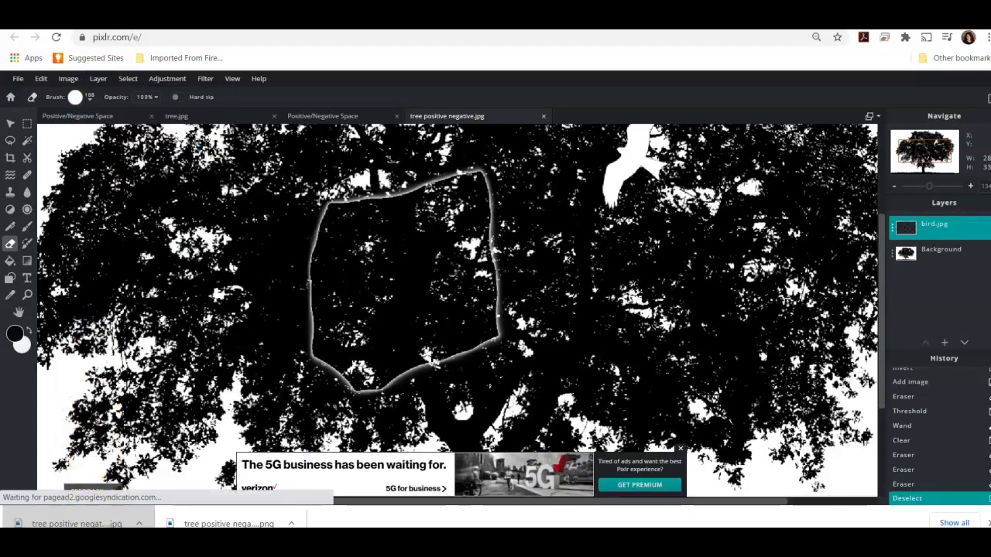
pyautogui.moveTo(322, 209)
pyautogui.mouseDown()
pyautogui.moveTo(542, 299)
pyautogui.moveTo(537, 237)
pyautogui.moveTo(513, 194)
pyautogui.mouseUp()
pyautogui.moveTo(457, 168)
pyautogui.mouseDown()
pyautogui.moveTo(411, 166)
pyautogui.moveTo(310, 194)
pyautogui.mouseUp()
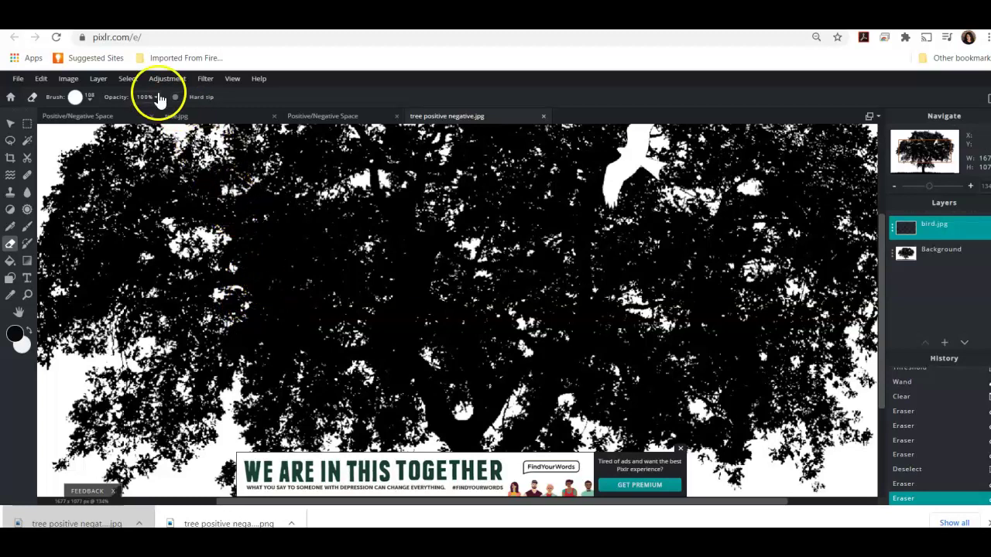
# Invert the bird.jpg layer so the bird turns white, then zoom out to the whole tree.
pyautogui.click(167, 84)
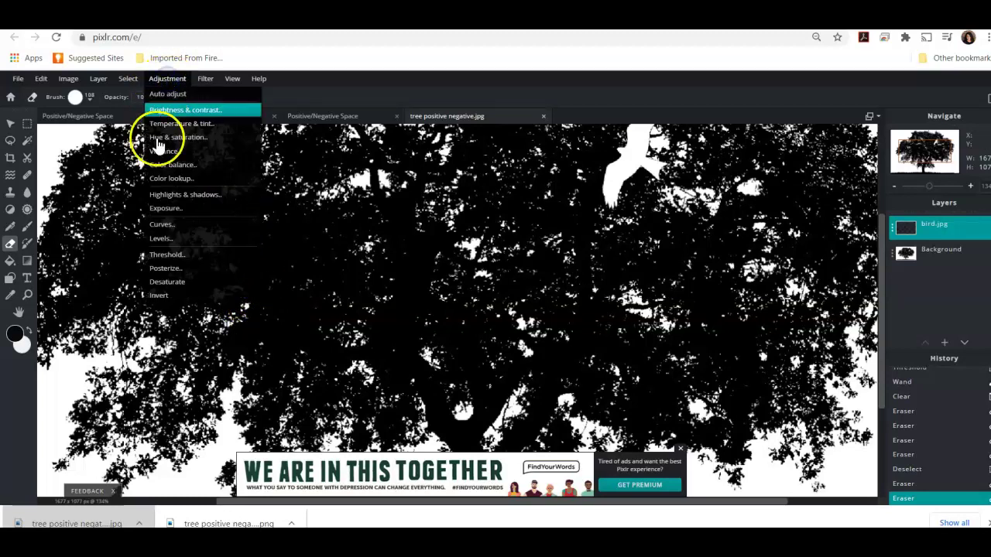
pyautogui.click(179, 78)
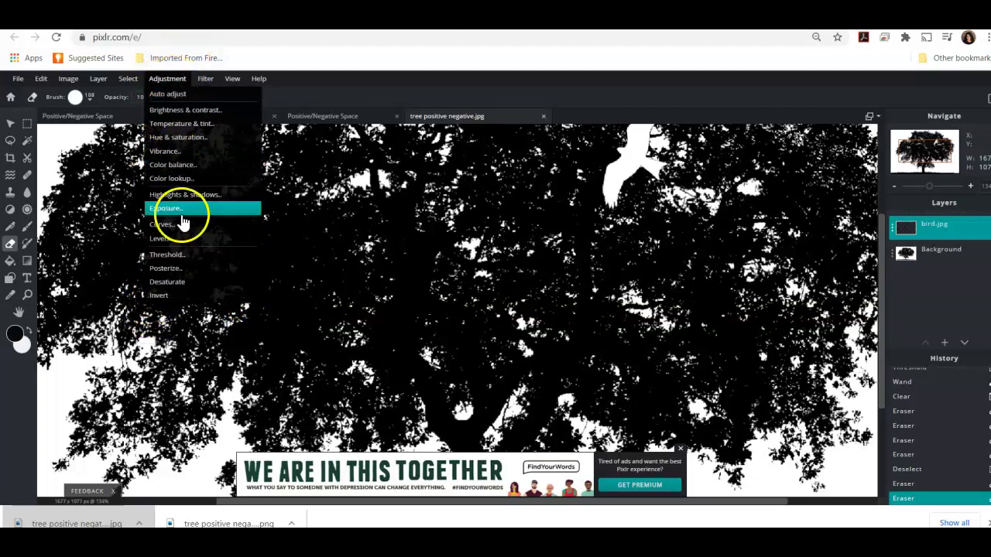
pyautogui.click(181, 294)
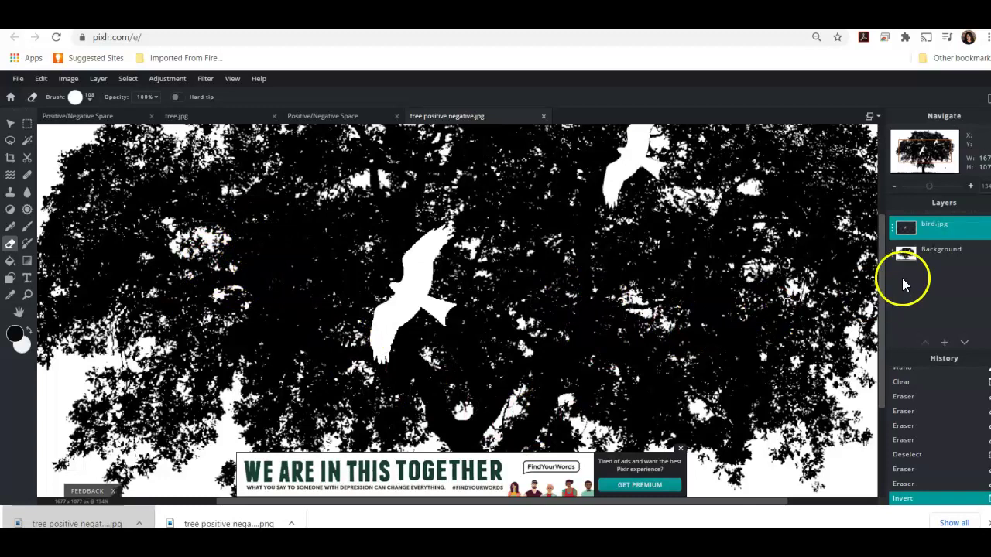
pyautogui.moveTo(933, 192); pyautogui.dragTo(927, 194)
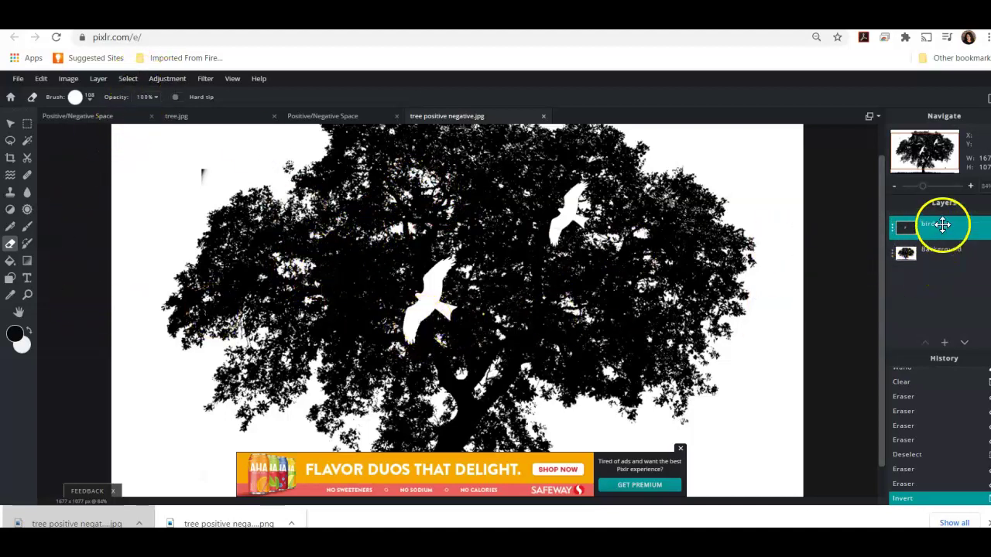
# Duplicate the bird.jpg Copy layer and move the duplicate bird over the tree.
pyautogui.moveTo(942, 225); pyautogui.dragTo(931, 225)
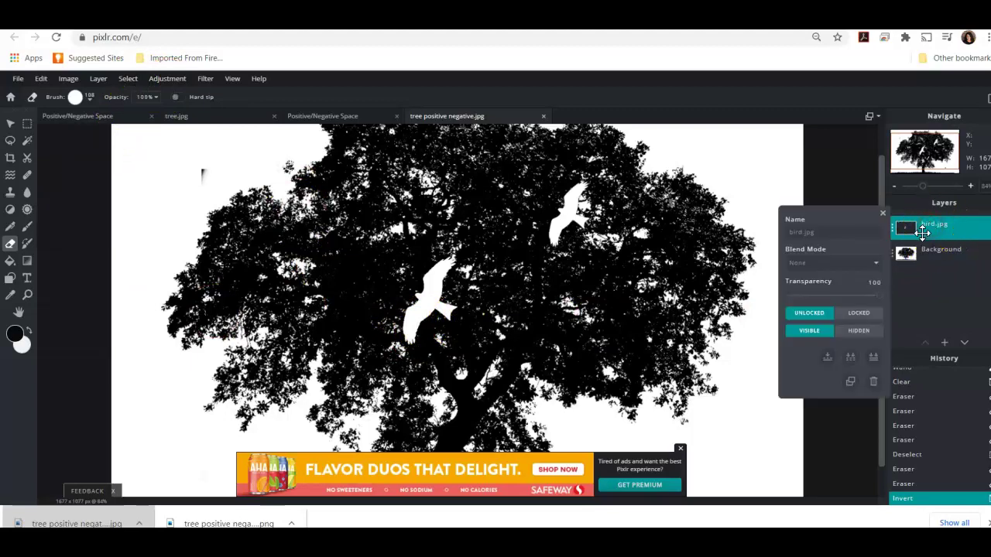
pyautogui.click(852, 381)
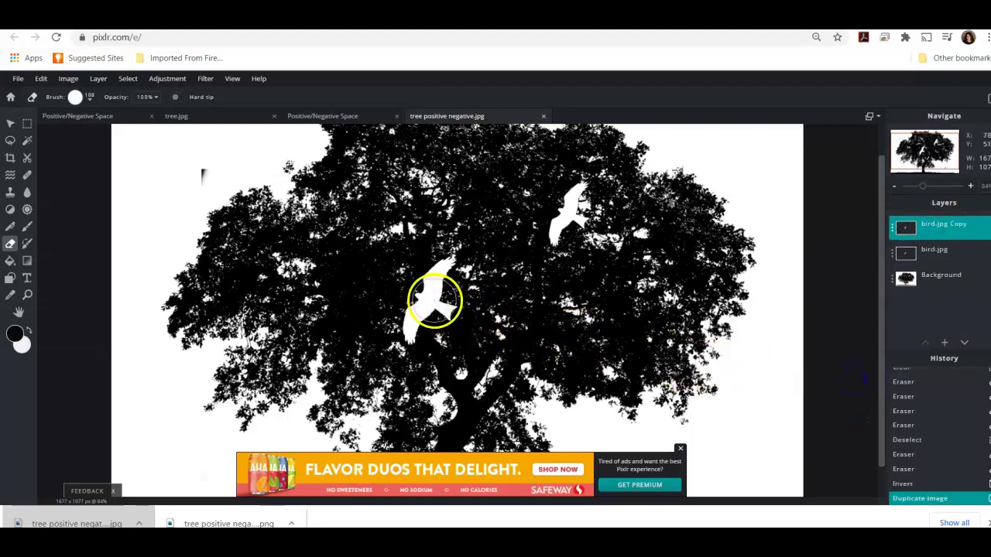
pyautogui.click(524, 345)
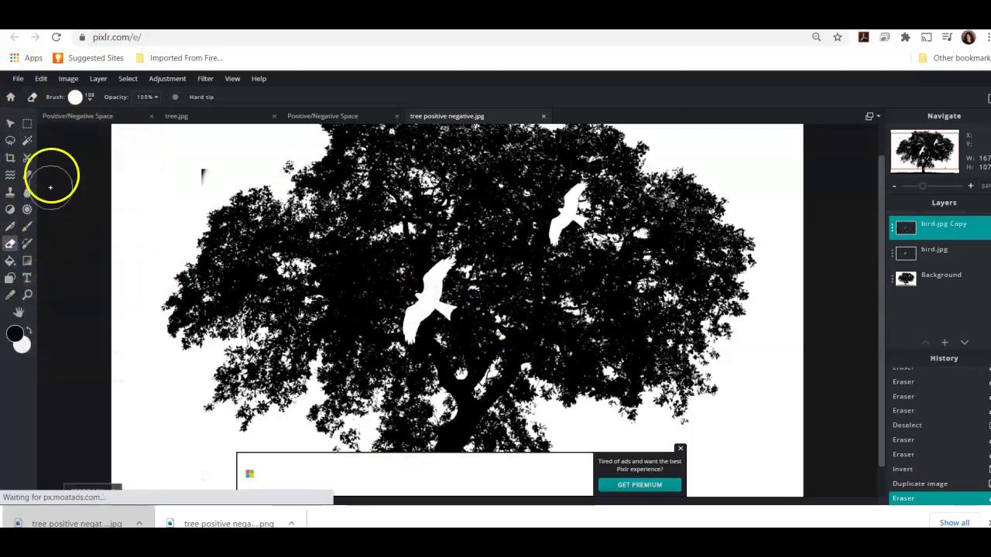
pyautogui.click(44, 81)
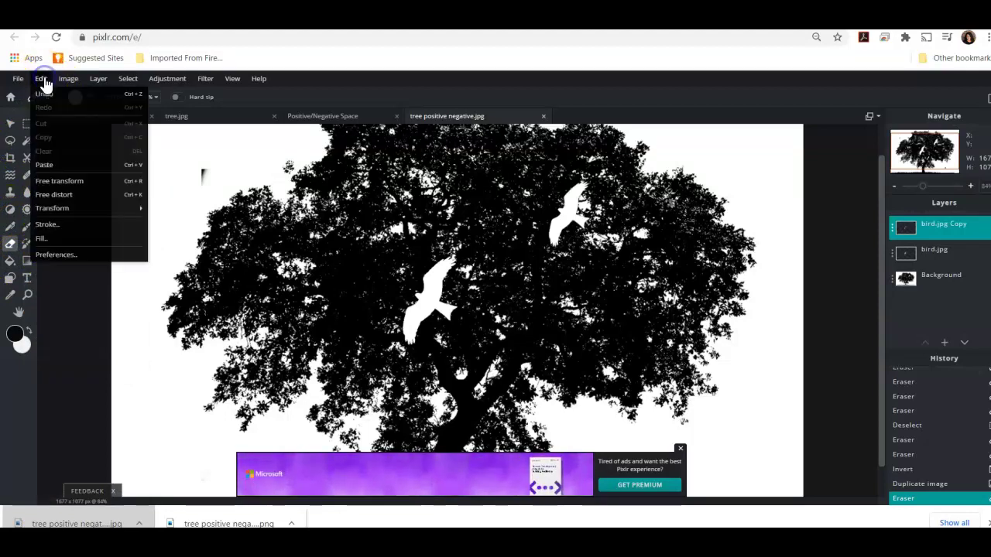
pyautogui.moveTo(97, 82)
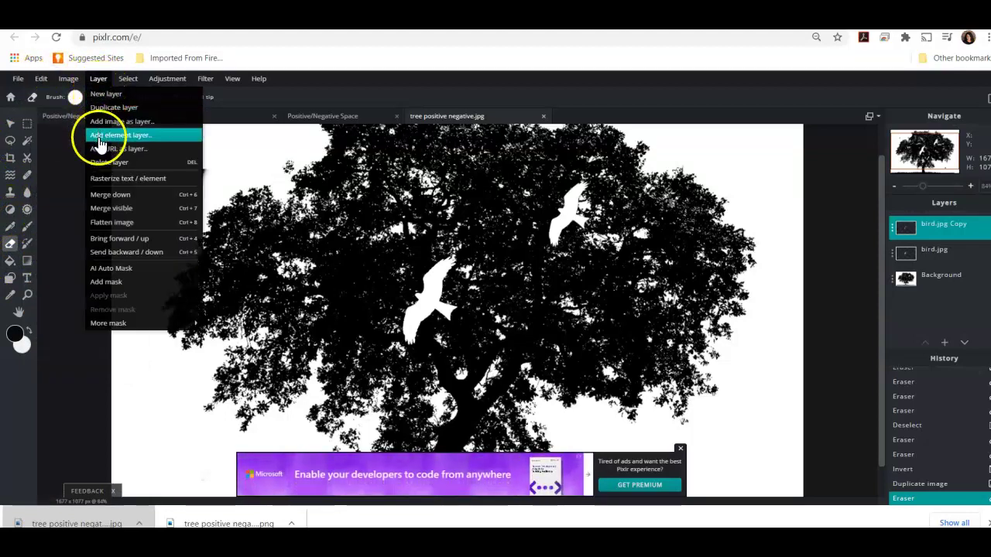
pyautogui.moveTo(128, 84)
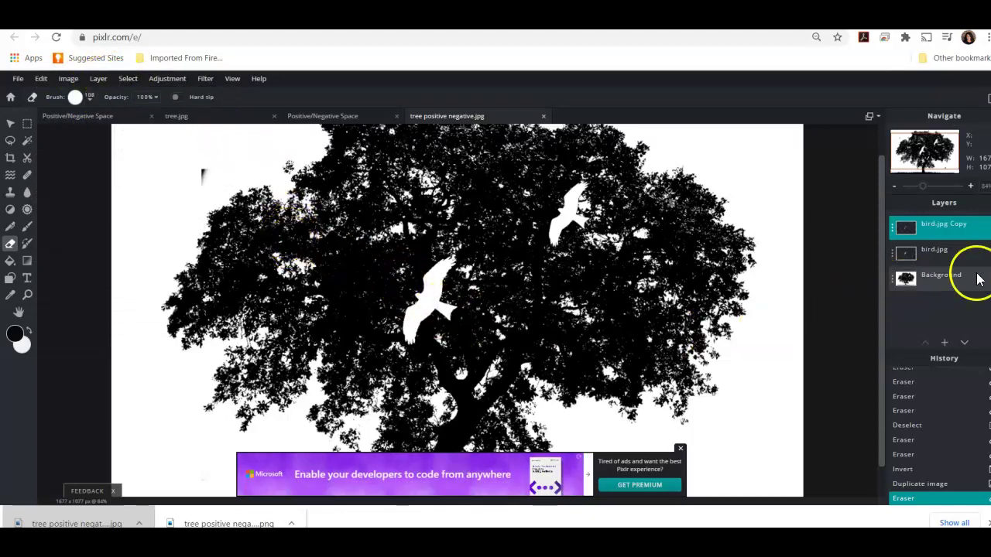
pyautogui.click(939, 227)
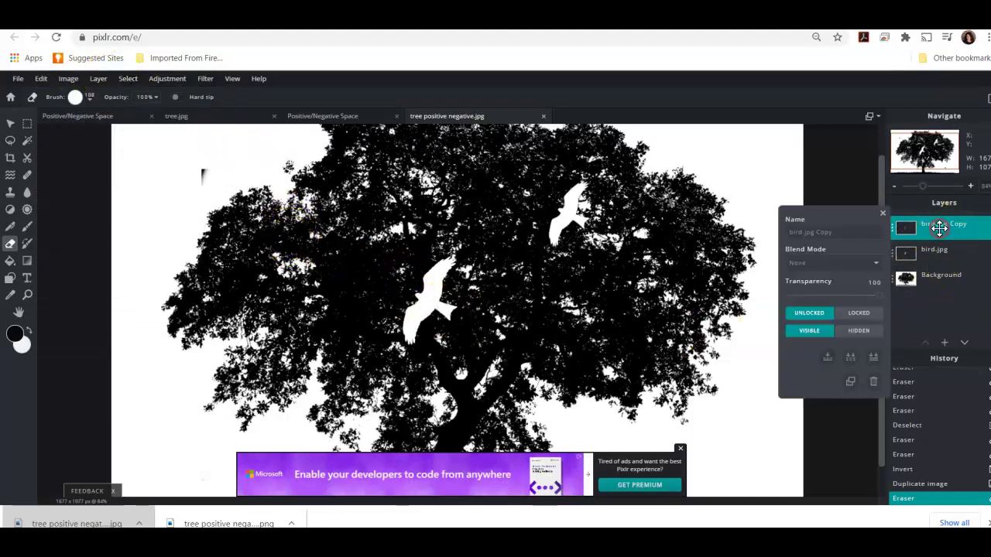
pyautogui.click(848, 379)
pyautogui.moveTo(440, 305); pyautogui.dragTo(425, 288)
# Dismiss the ad banner and erase stray marks and specks around the bird copy.
pyautogui.click(512, 335)
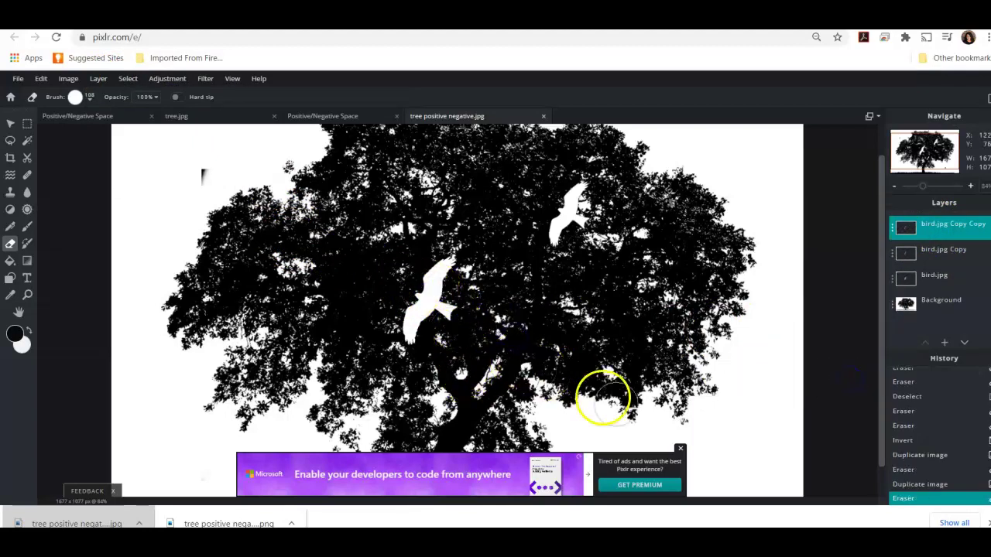
pyautogui.click(680, 448)
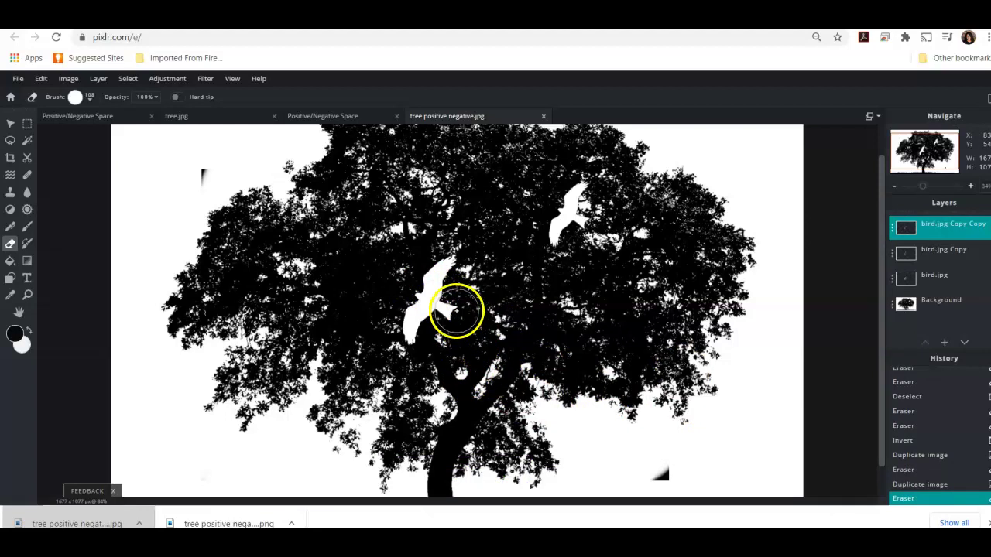
pyautogui.click(456, 332)
pyautogui.moveTo(478, 350); pyautogui.dragTo(465, 332)
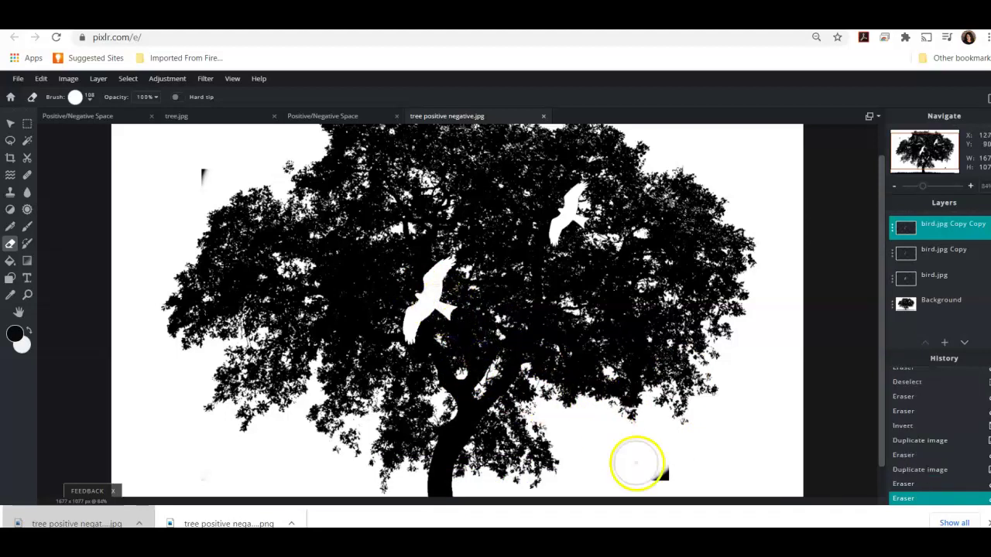
pyautogui.click(668, 475)
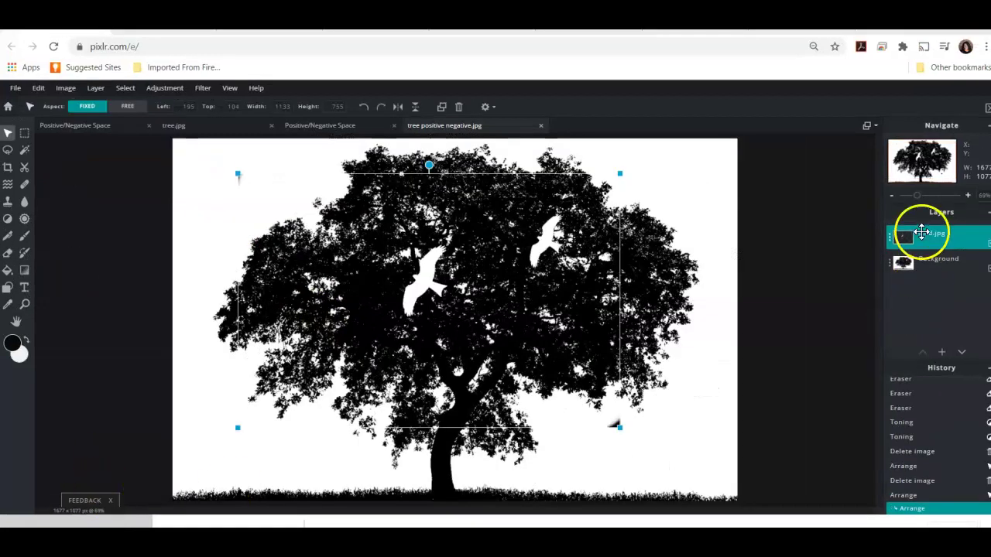
# Duplicate the bird.jpg layer, then move, shrink and rotate the copy toward the lower-right gap.
pyautogui.click(939, 241)
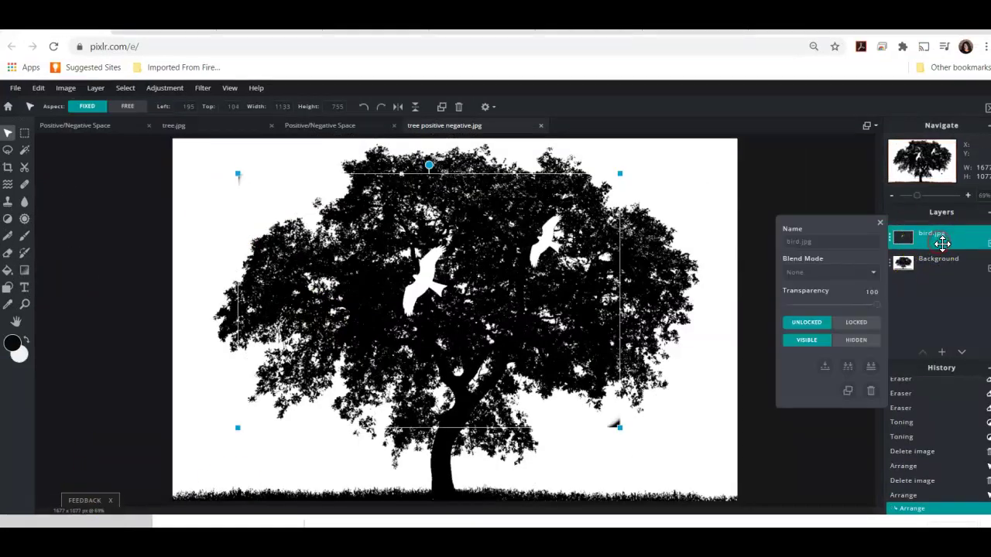
pyautogui.click(849, 395)
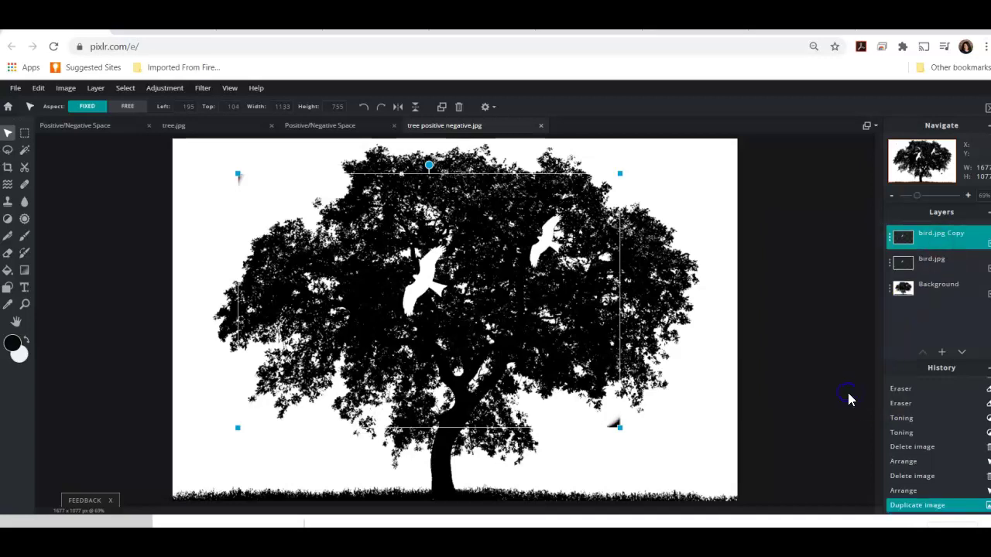
pyautogui.moveTo(504, 292); pyautogui.dragTo(560, 333)
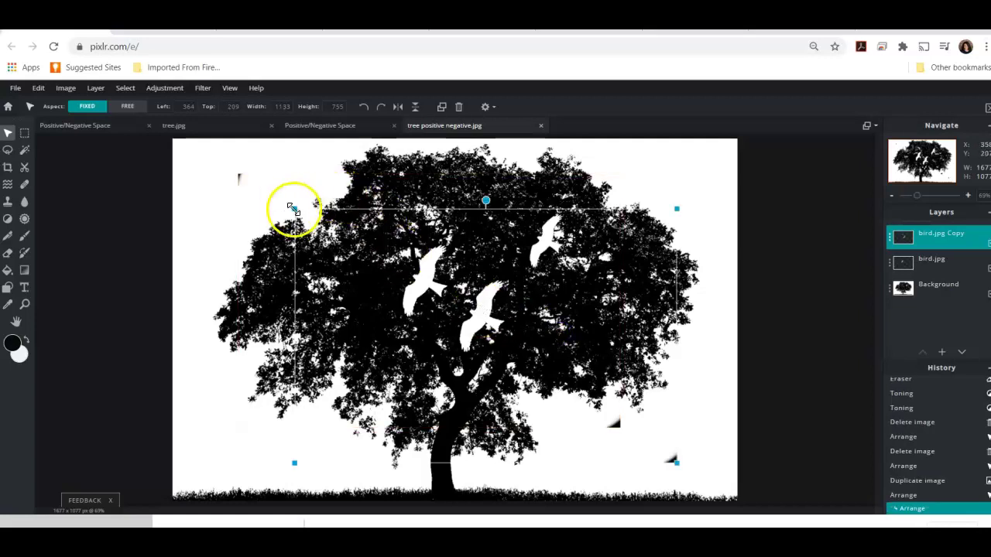
pyautogui.moveTo(308, 235); pyautogui.dragTo(420, 273)
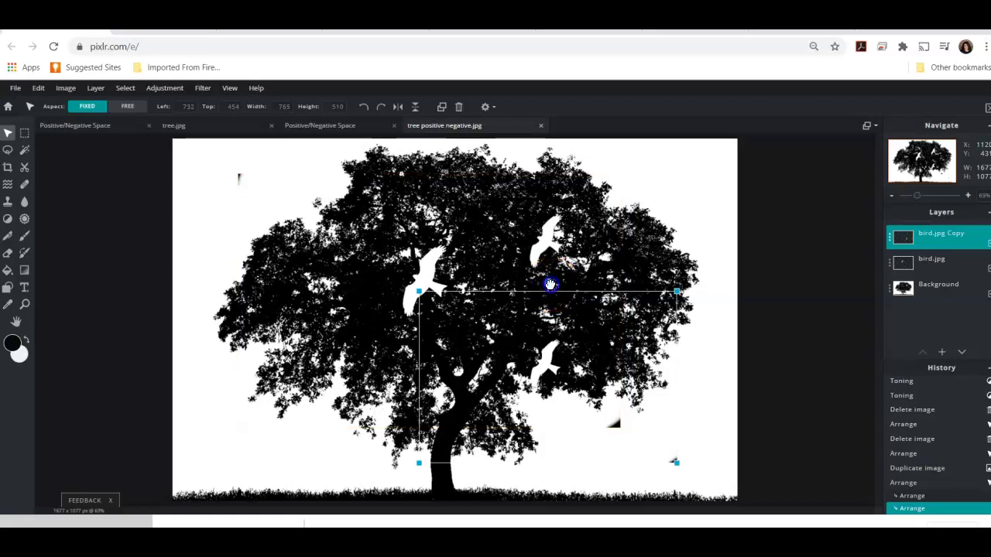
pyautogui.moveTo(550, 285); pyautogui.dragTo(612, 389)
# Reposition the tilted copy and shrink it to about 521×347 inside the lower-right gap.
pyautogui.moveTo(524, 325); pyautogui.dragTo(543, 316)
pyautogui.click(500, 319)
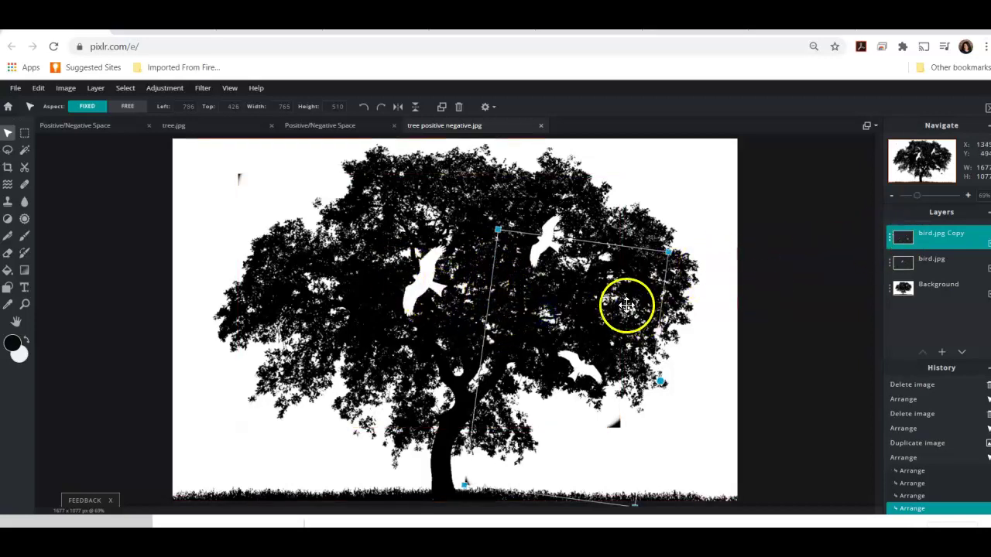
pyautogui.moveTo(627, 308); pyautogui.dragTo(622, 281)
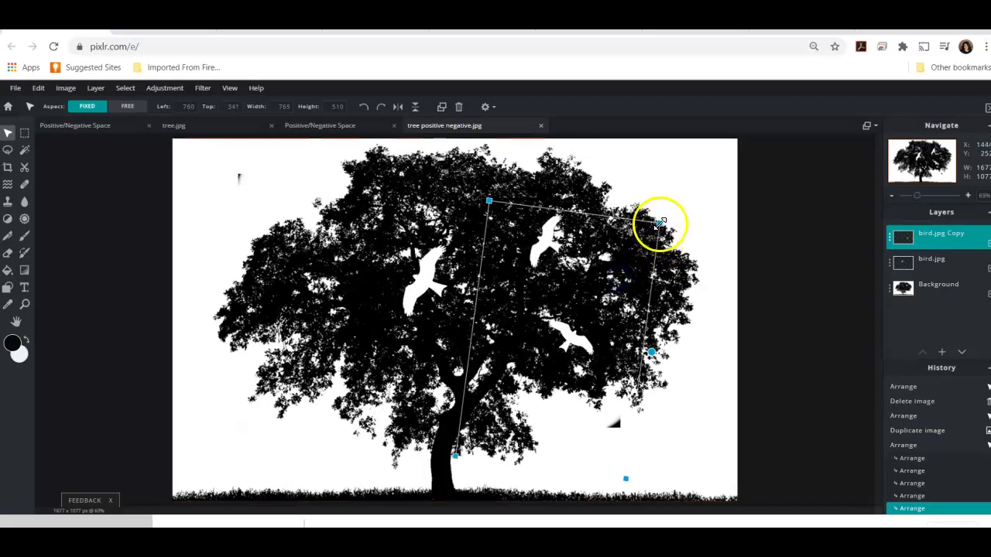
pyautogui.moveTo(658, 221); pyautogui.dragTo(619, 316)
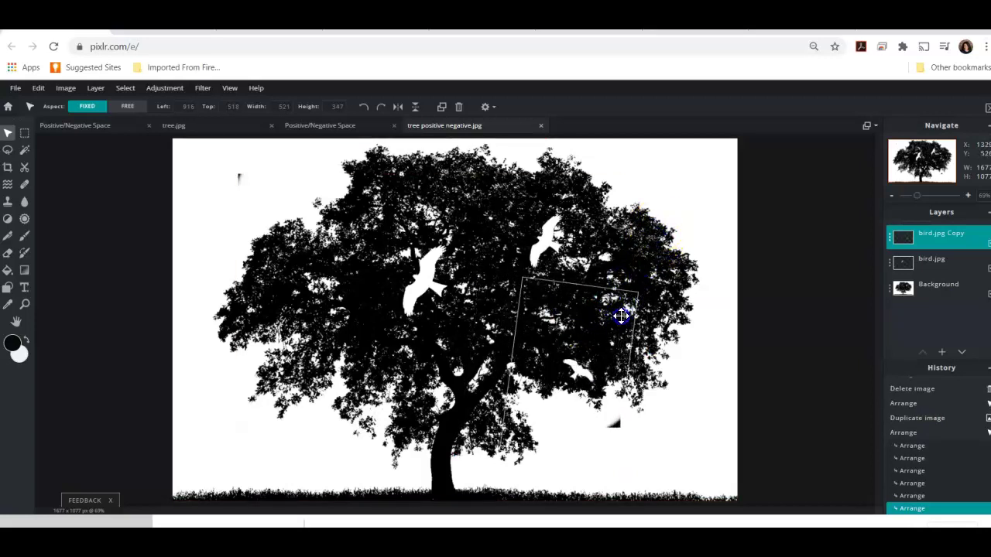
pyautogui.click(577, 352)
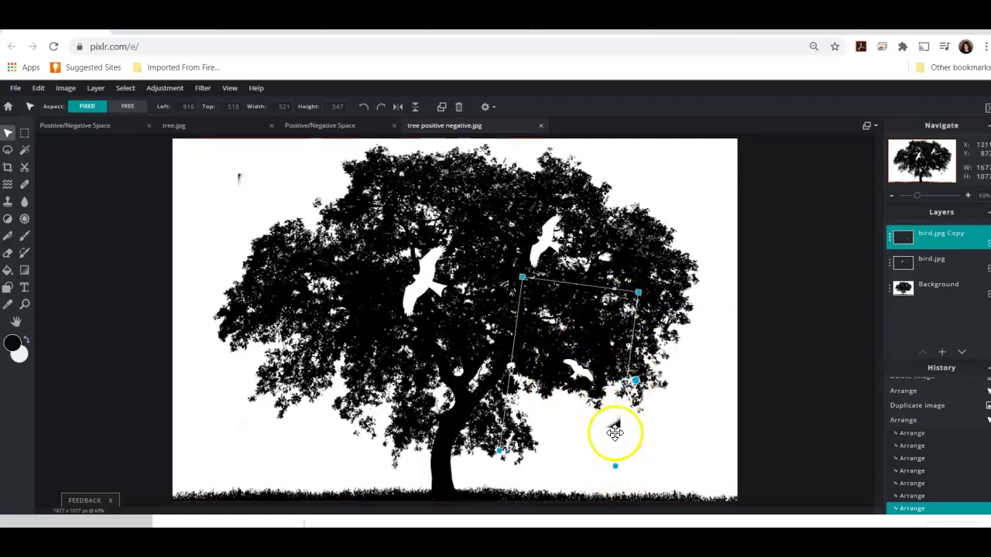
# Erase two stray specks on the canvas with the Eraser, working on the original bird.jpg layer.
pyautogui.click(7, 253)
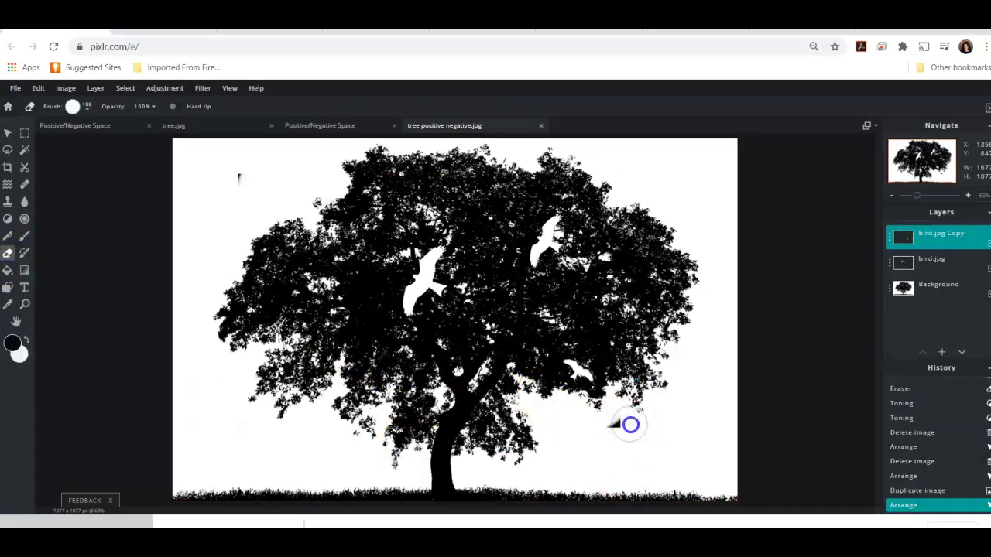
pyautogui.click(606, 434)
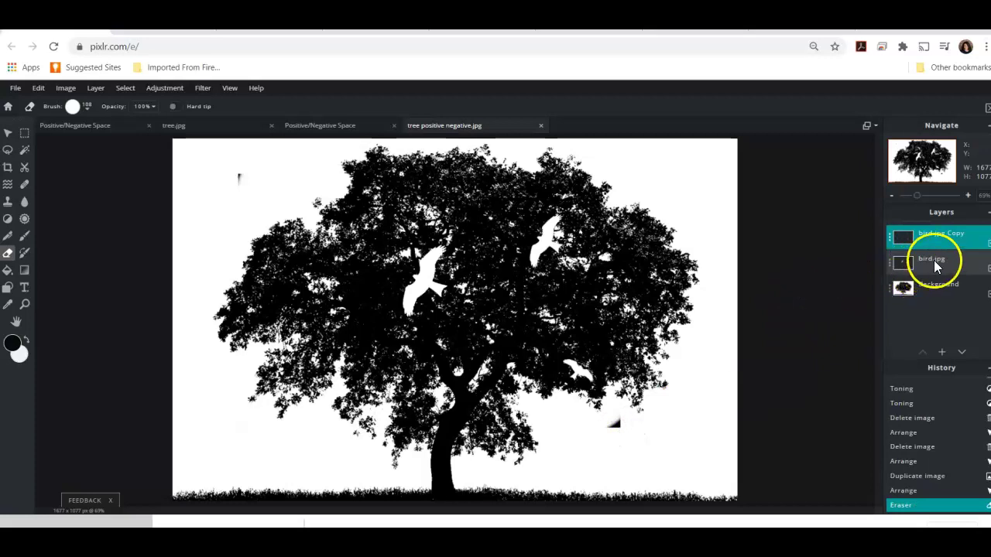
pyautogui.click(933, 260)
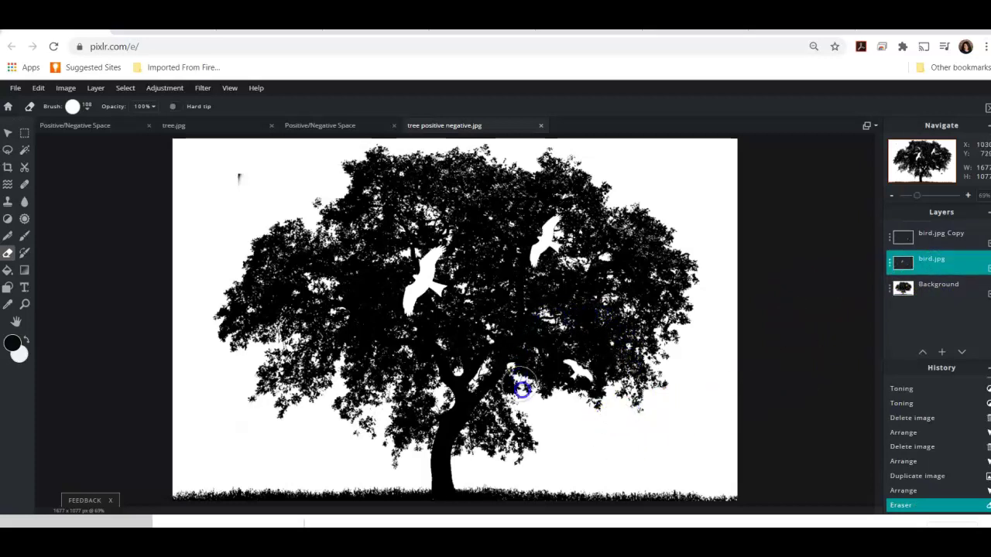
pyautogui.click(455, 384)
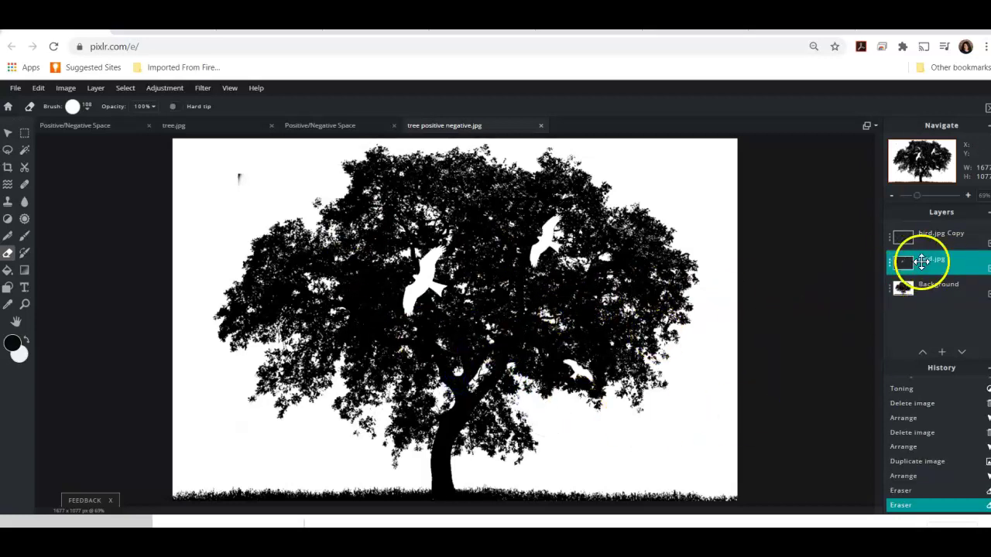
# Make another bird.jpg copy, then erase specks over the tree and near the upper-right bird.
pyautogui.doubleClick(921, 262)
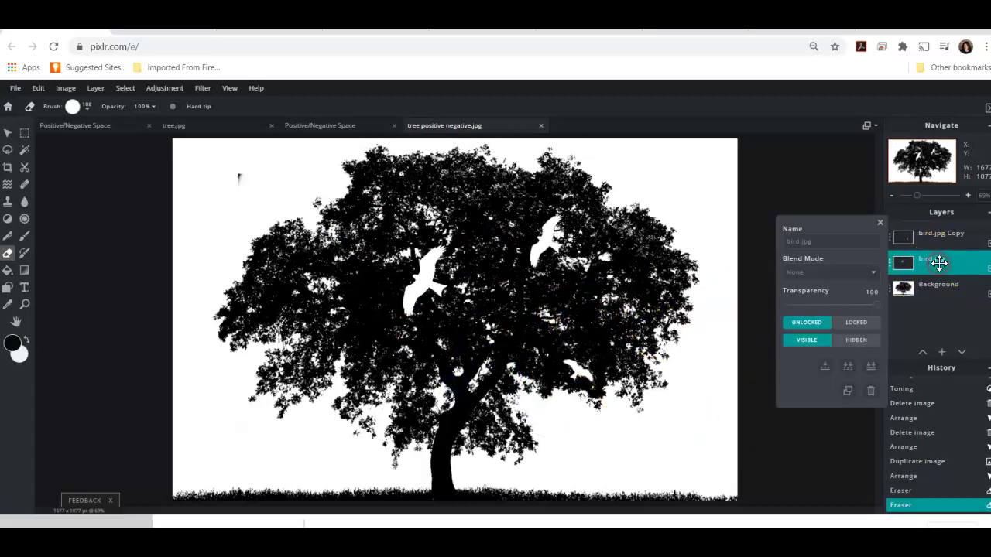
pyautogui.click(848, 391)
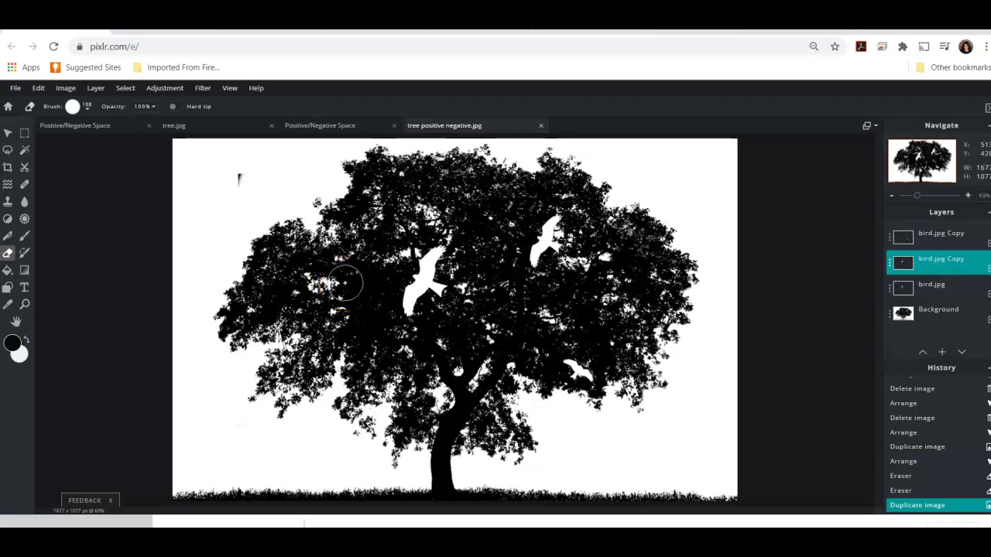
pyautogui.moveTo(345, 283)
pyautogui.mouseDown()
pyautogui.moveTo(369, 287)
pyautogui.moveTo(359, 281)
pyautogui.moveTo(353, 297)
pyautogui.moveTo(626, 369)
pyautogui.moveTo(612, 261)
pyautogui.moveTo(608, 287)
pyautogui.moveTo(548, 363)
pyautogui.moveTo(434, 330)
pyautogui.moveTo(798, 295)
pyautogui.mouseUp()
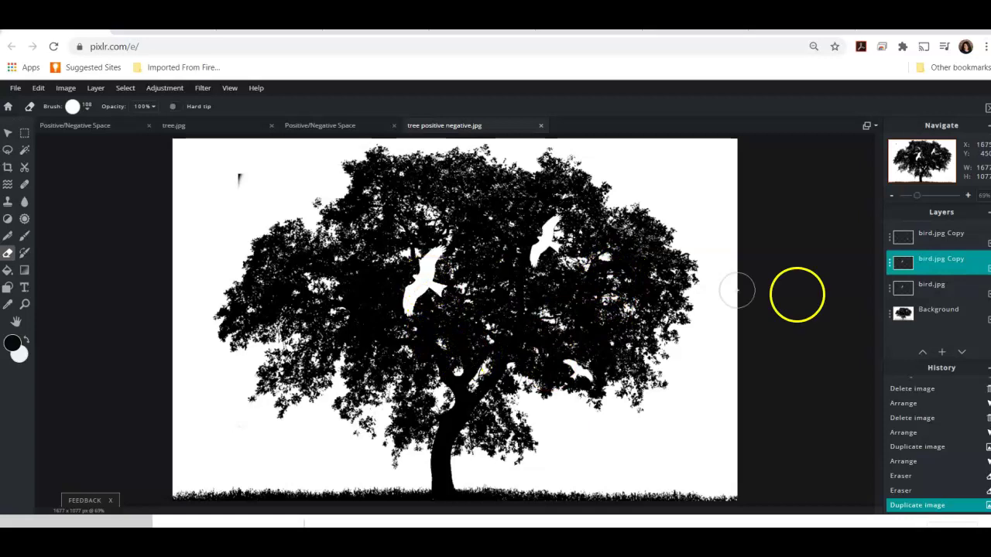
pyautogui.moveTo(904, 264)
pyautogui.mouseDown()
pyautogui.moveTo(466, 274)
pyautogui.moveTo(429, 292)
pyautogui.moveTo(500, 284)
pyautogui.moveTo(549, 248)
pyautogui.mouseUp()
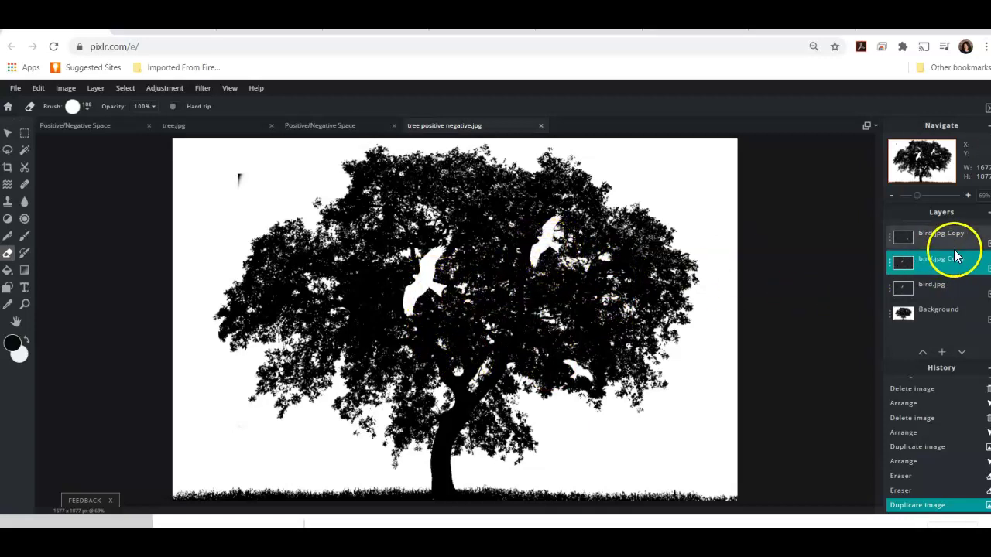
# Apply Adjustment > Invert to the original bird.jpg layer and erase part of the left bird.
pyautogui.click(946, 289)
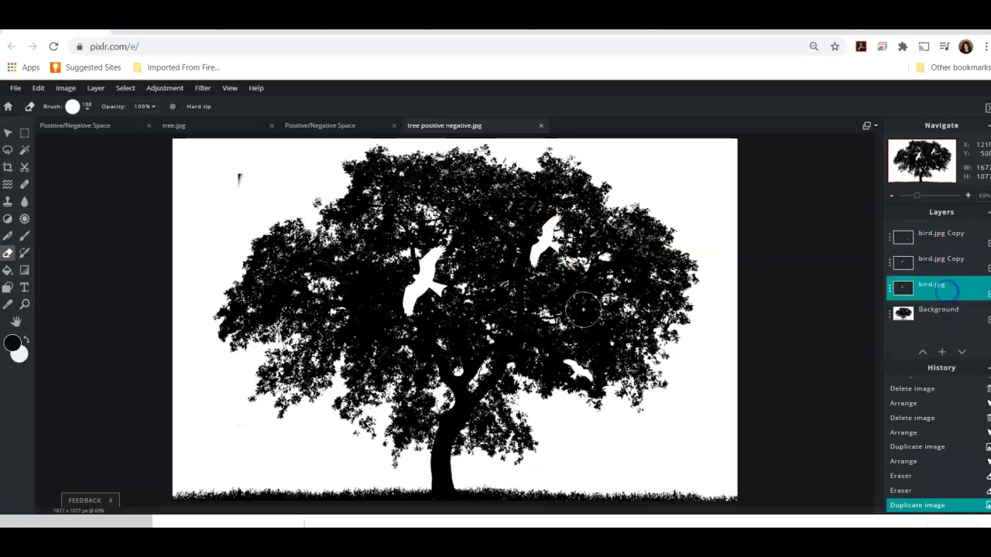
pyautogui.click(169, 90)
pyautogui.click(155, 90)
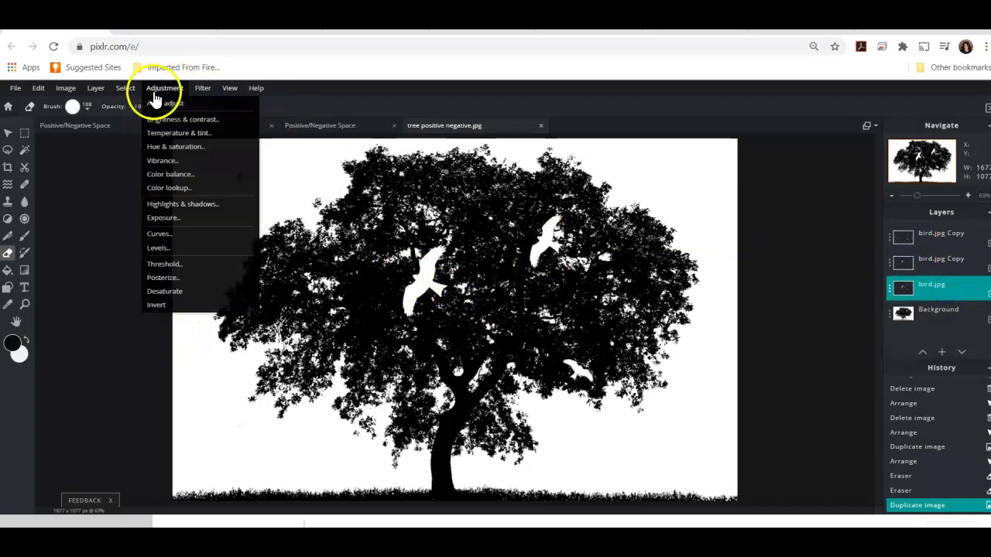
pyautogui.click(163, 304)
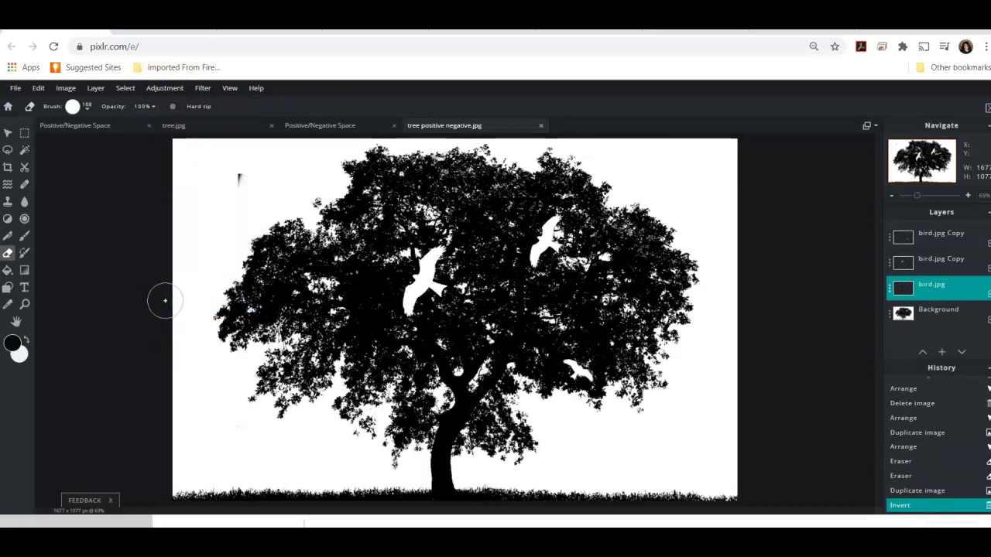
pyautogui.moveTo(454, 305); pyautogui.dragTo(442, 292)
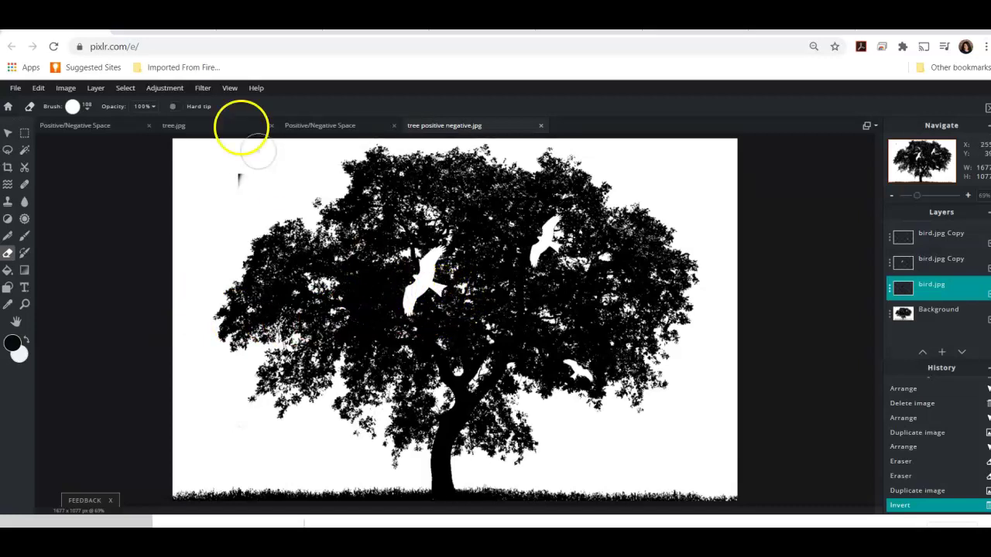
pyautogui.click(161, 94)
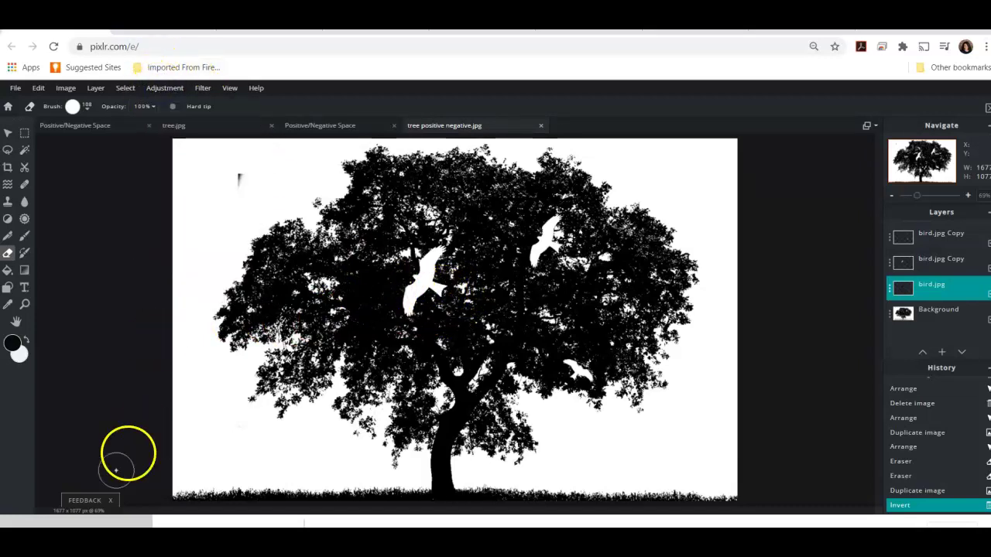